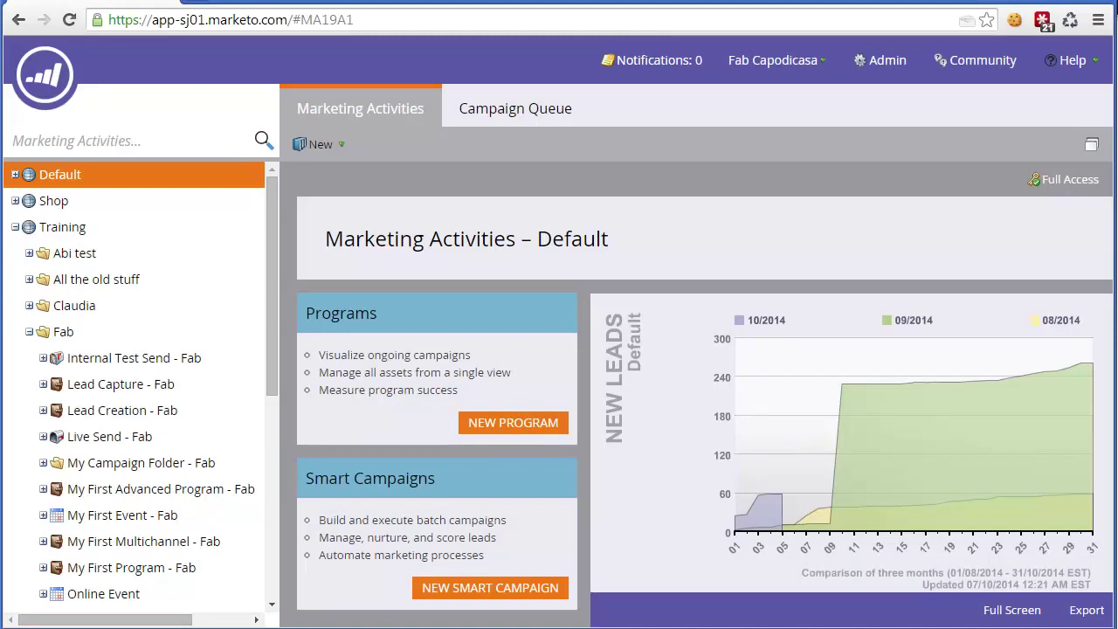
In the Fab folder, set up a new program 'My First Nurture - Fab' as type Engagement with channel Nurture.
right_click(70, 335)
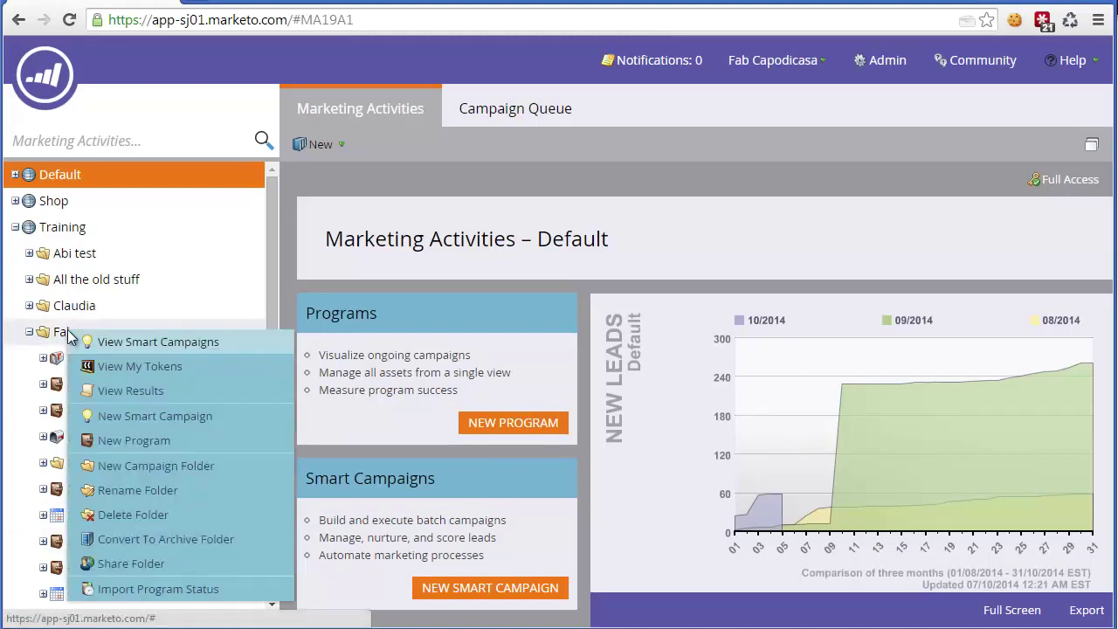
click(131, 440)
text(My First Nurture - Fab)
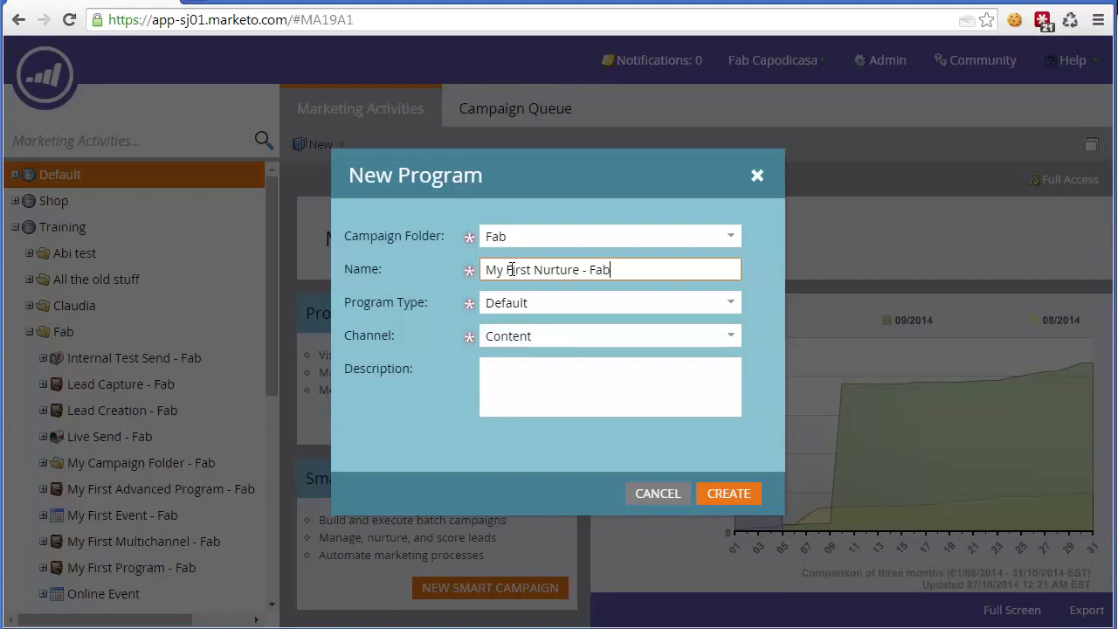
click(531, 303)
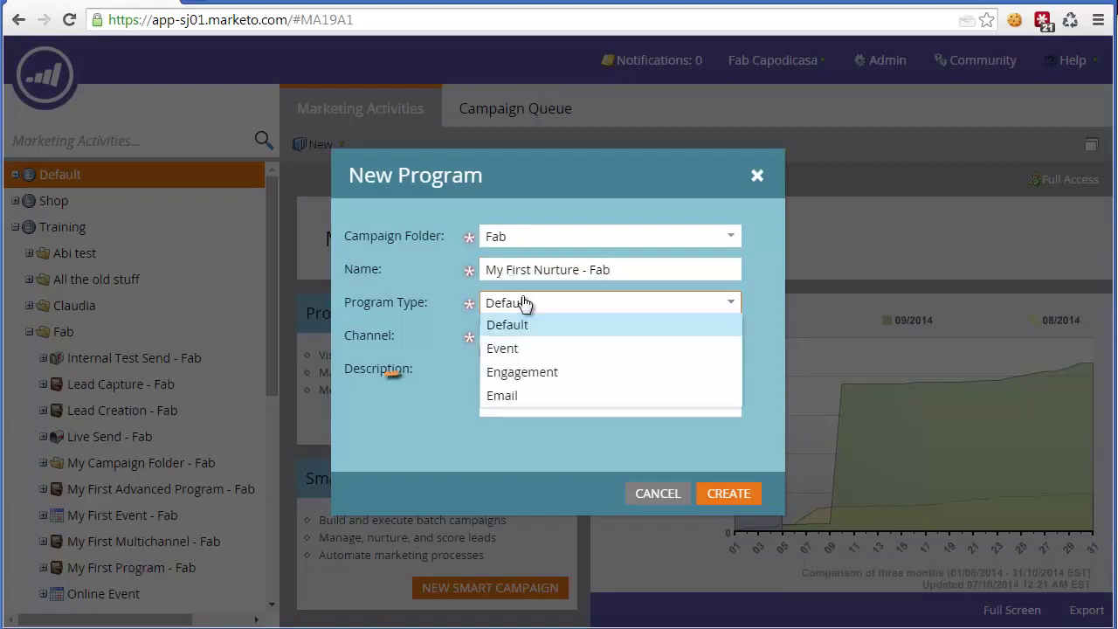
click(535, 376)
click(736, 343)
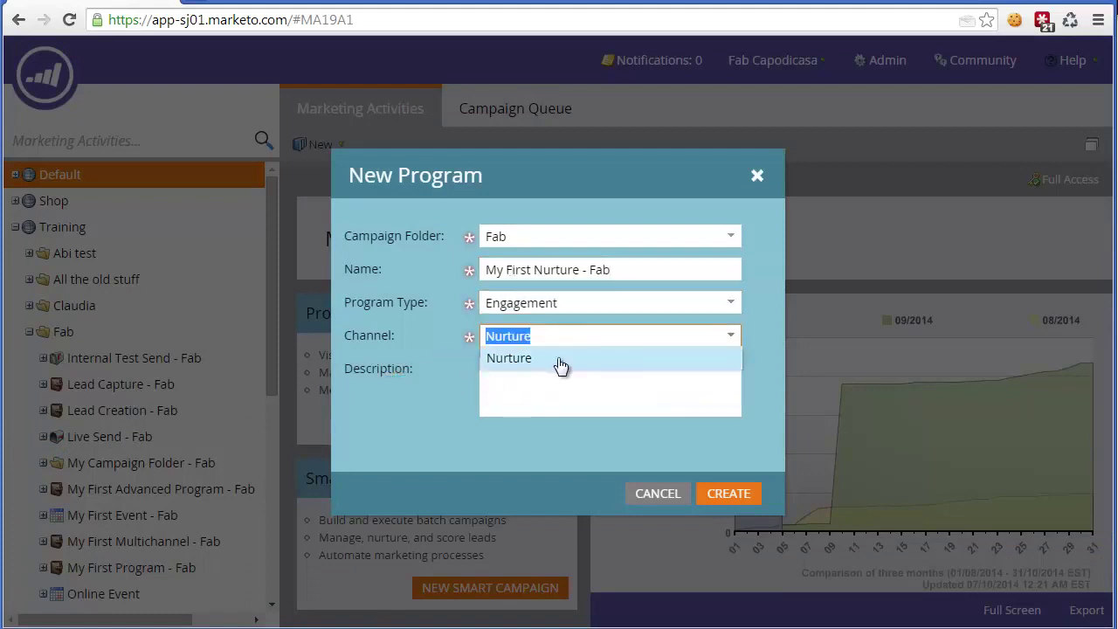
click(553, 361)
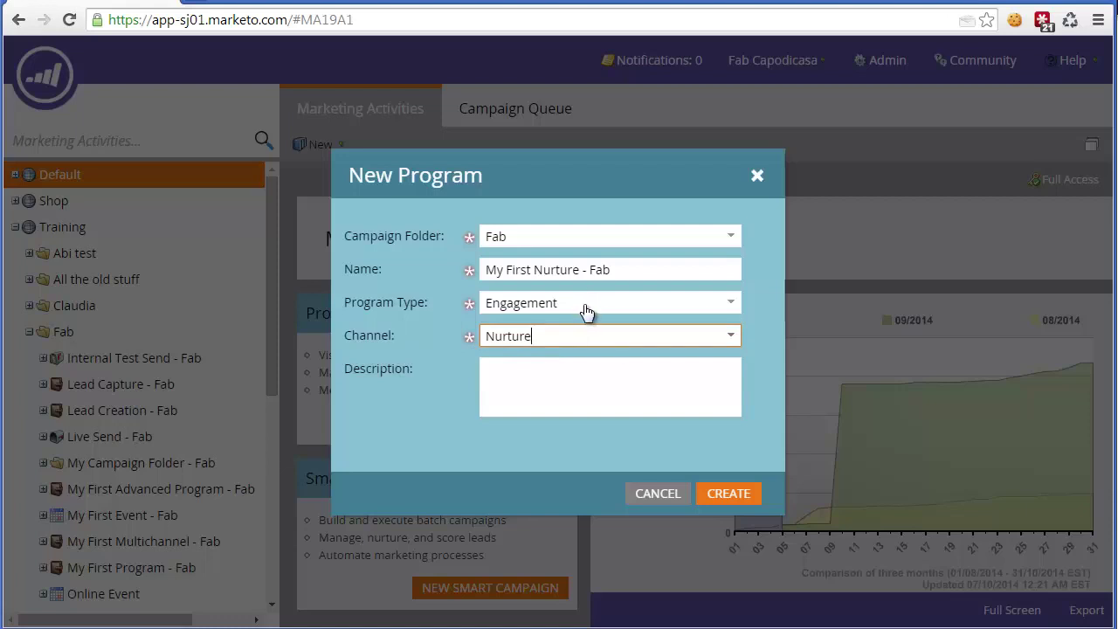
Create the program and show its Streams page with the empty Stream 1.
click(735, 495)
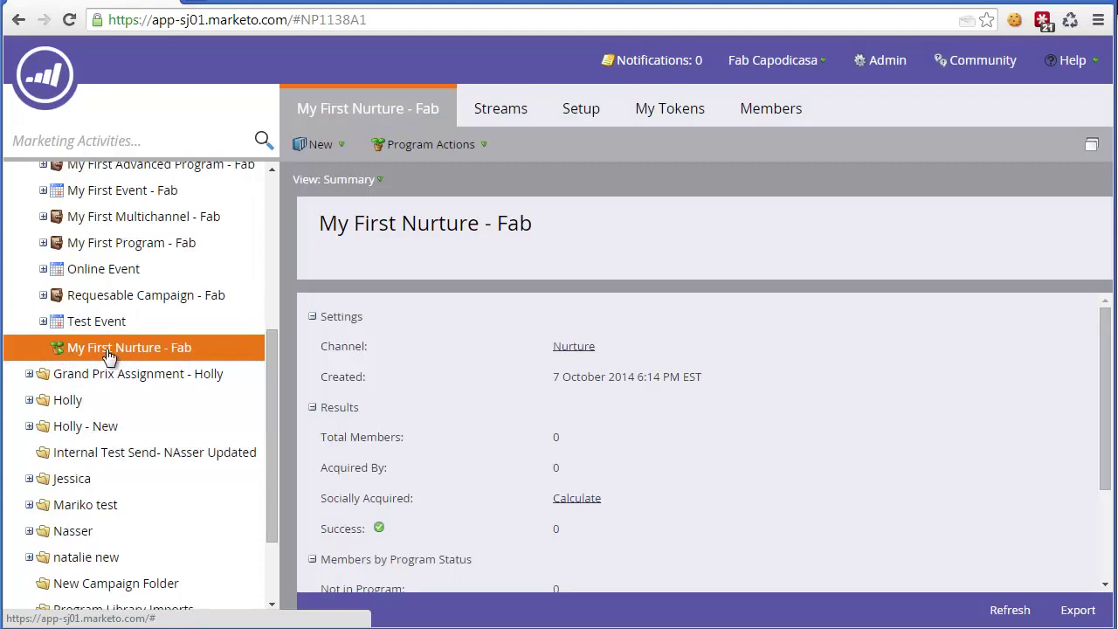
click(499, 111)
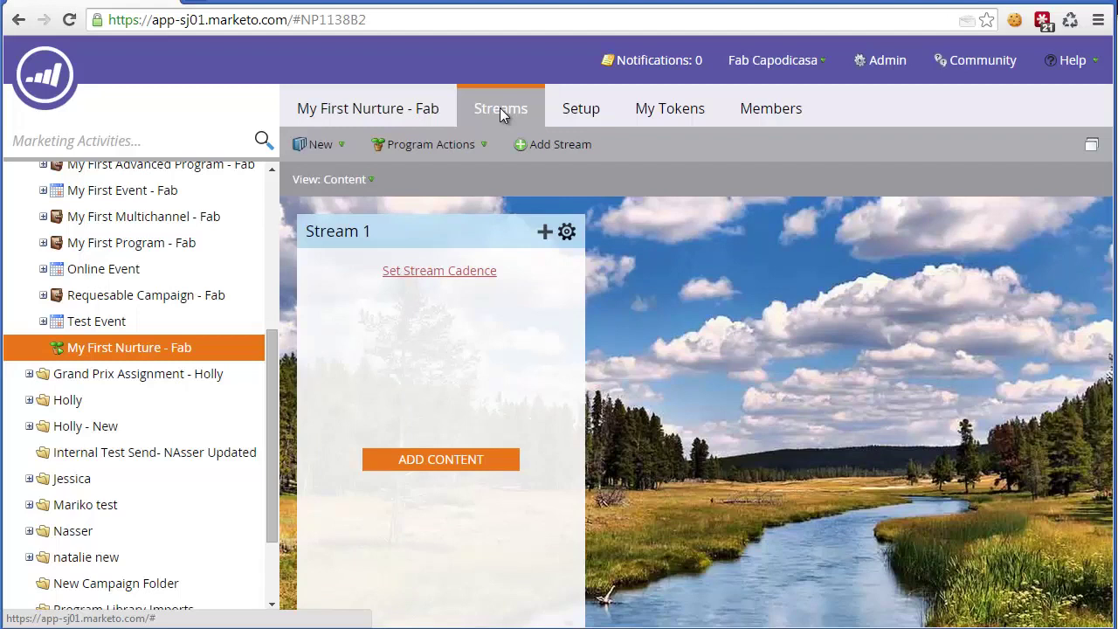
Add local email 'My Nurture Email' on Training Template with the subject 'nurture'.
right_click(226, 350)
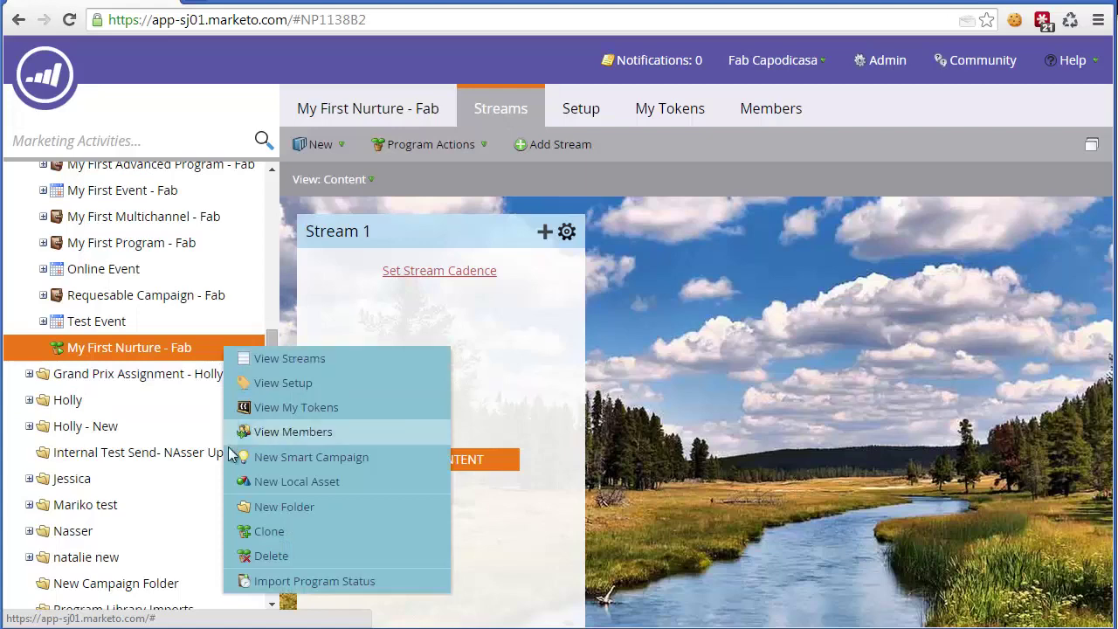
click(270, 481)
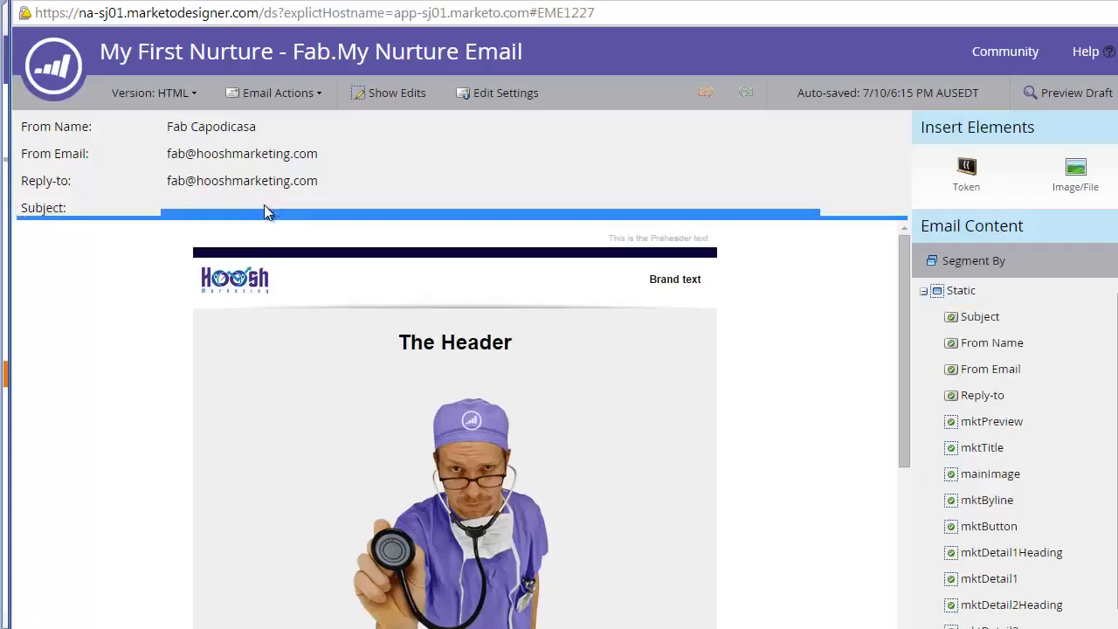
click(265, 207)
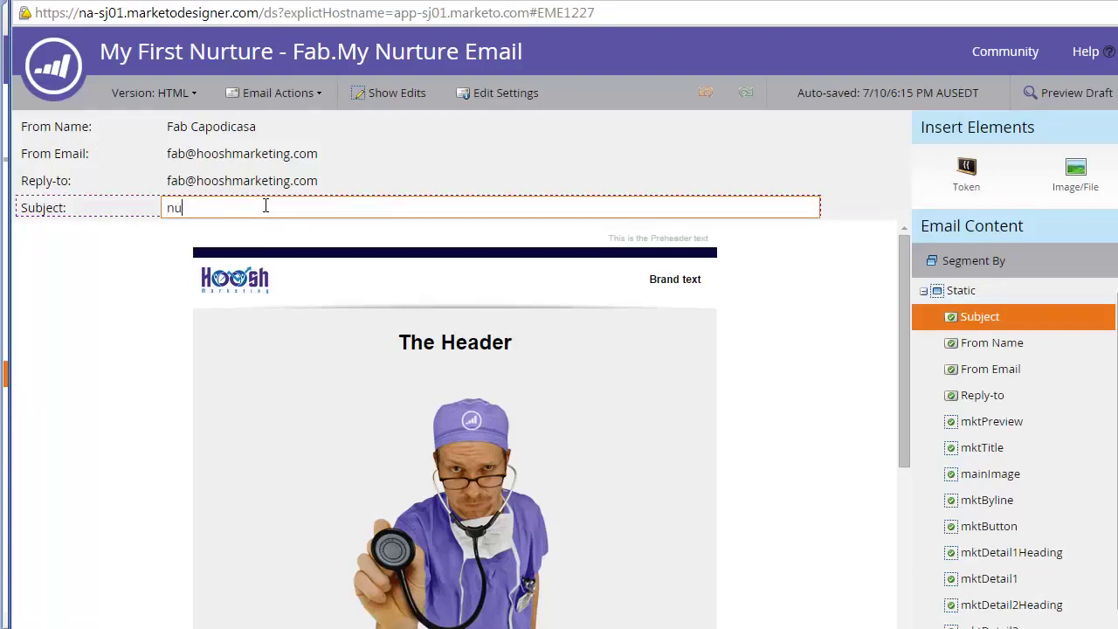
click(821, 264)
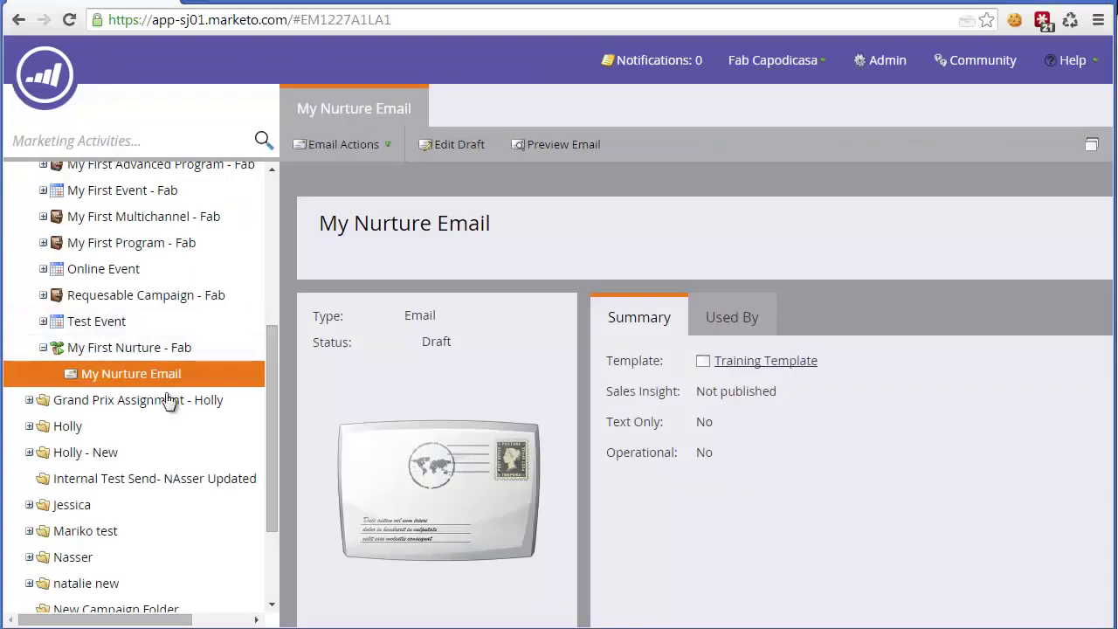
Approve My Nurture Email, then clone it as My Nurture Email 1 and approve the clone.
right_click(163, 374)
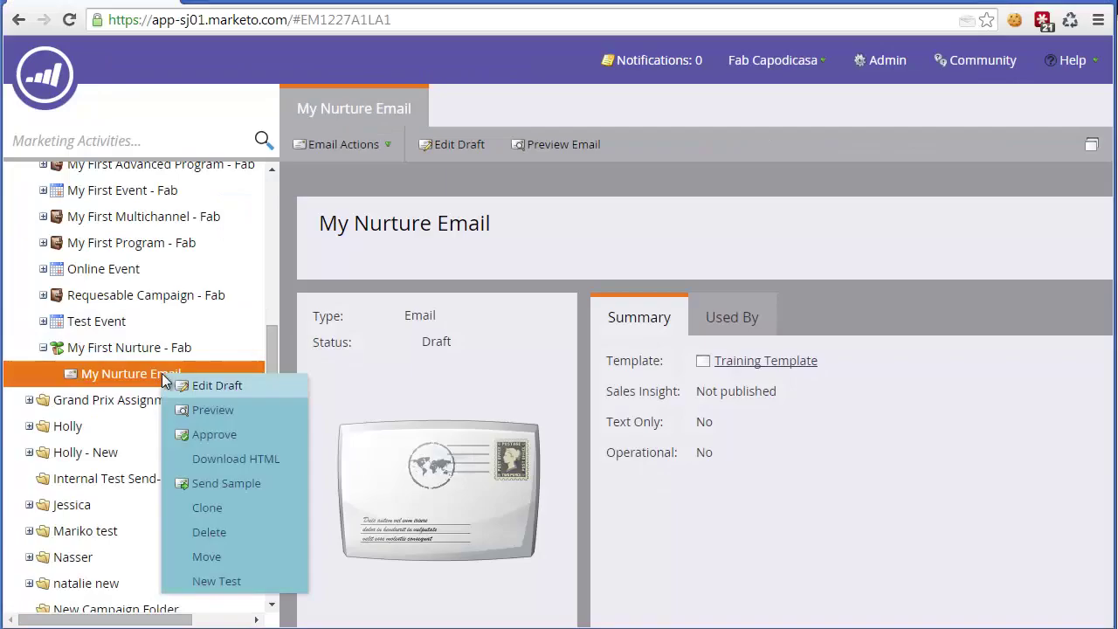
click(218, 435)
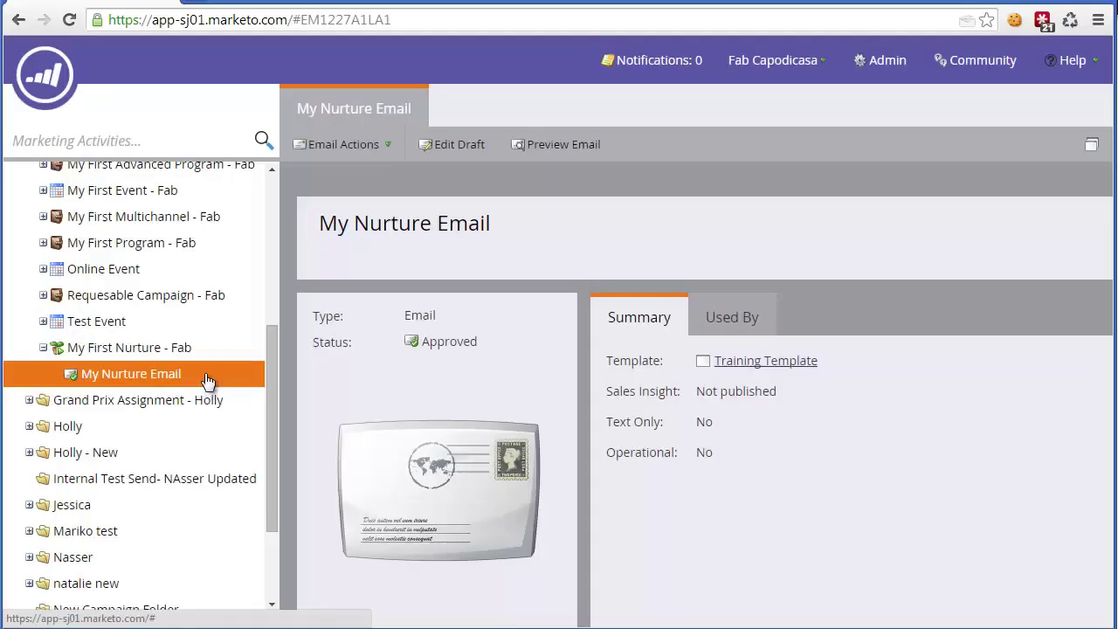
right_click(209, 378)
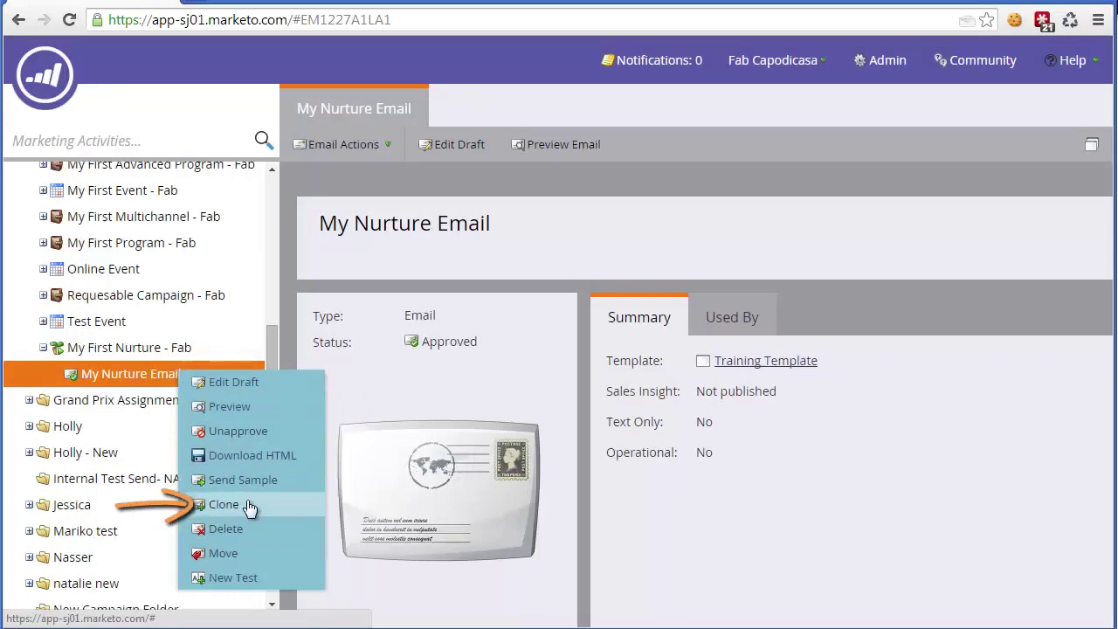
click(249, 506)
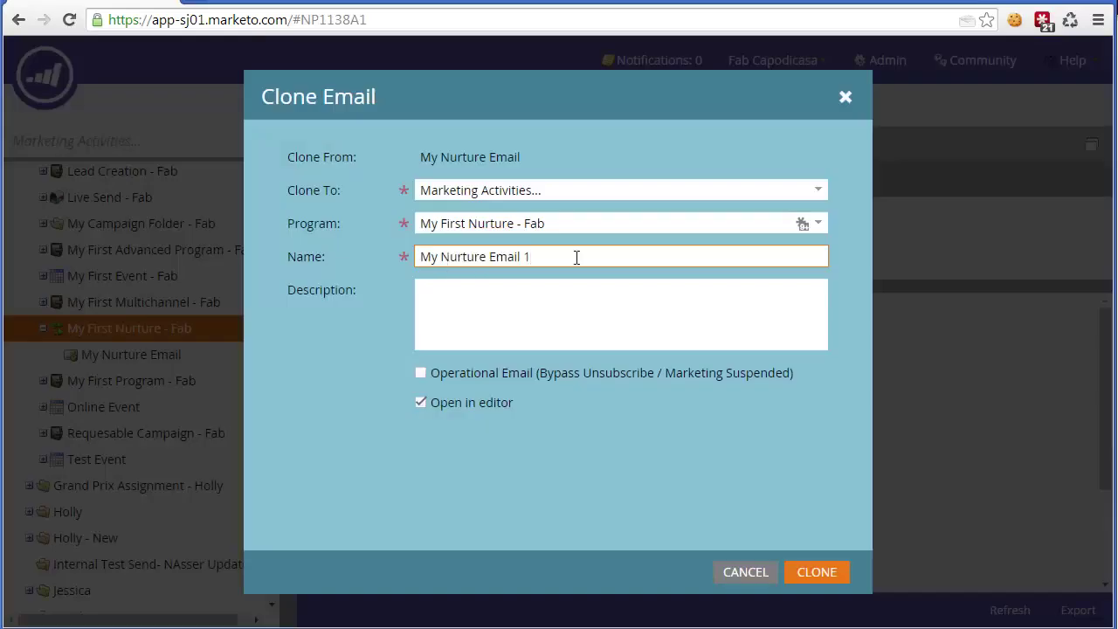
key(Return)
right_click(130, 381)
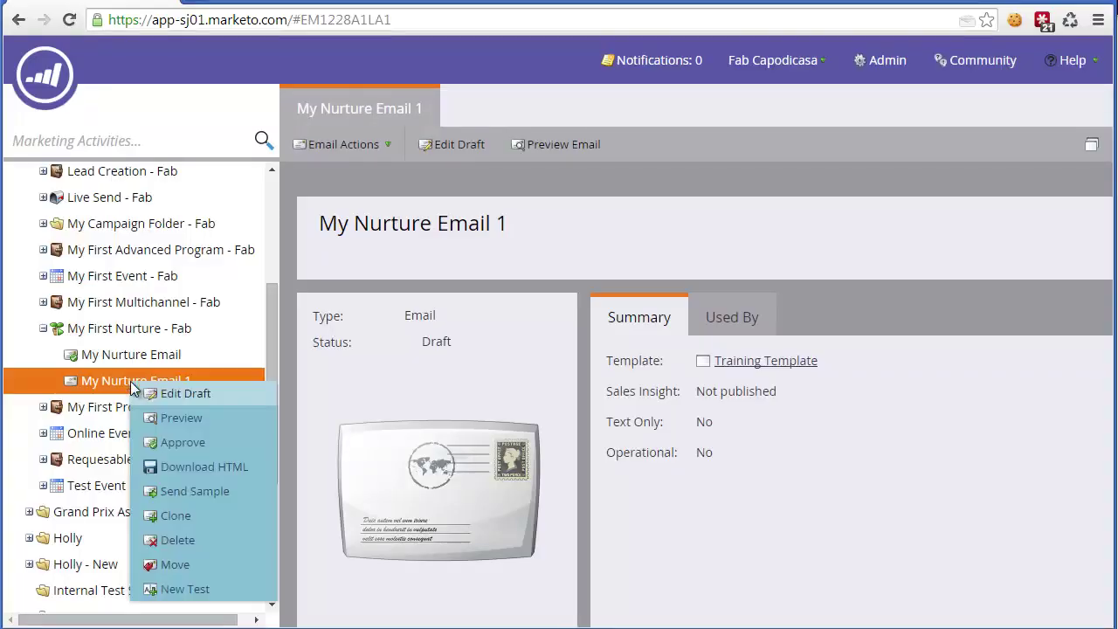
click(179, 444)
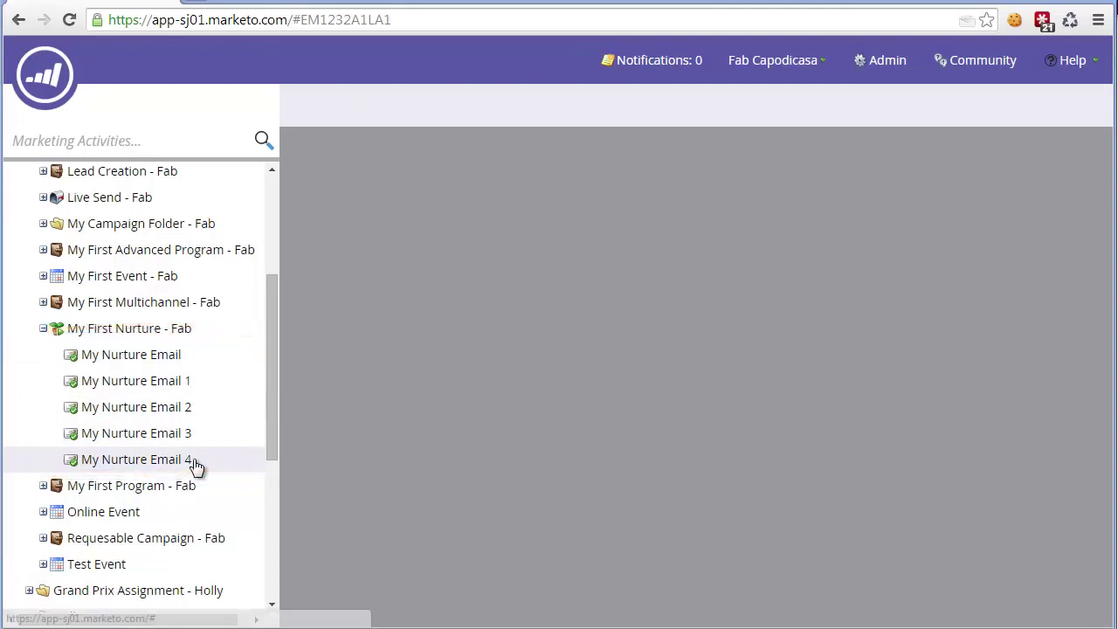
Create a Default-type program named My Email Blast nested under My First Nurture - Fab.
right_click(166, 335)
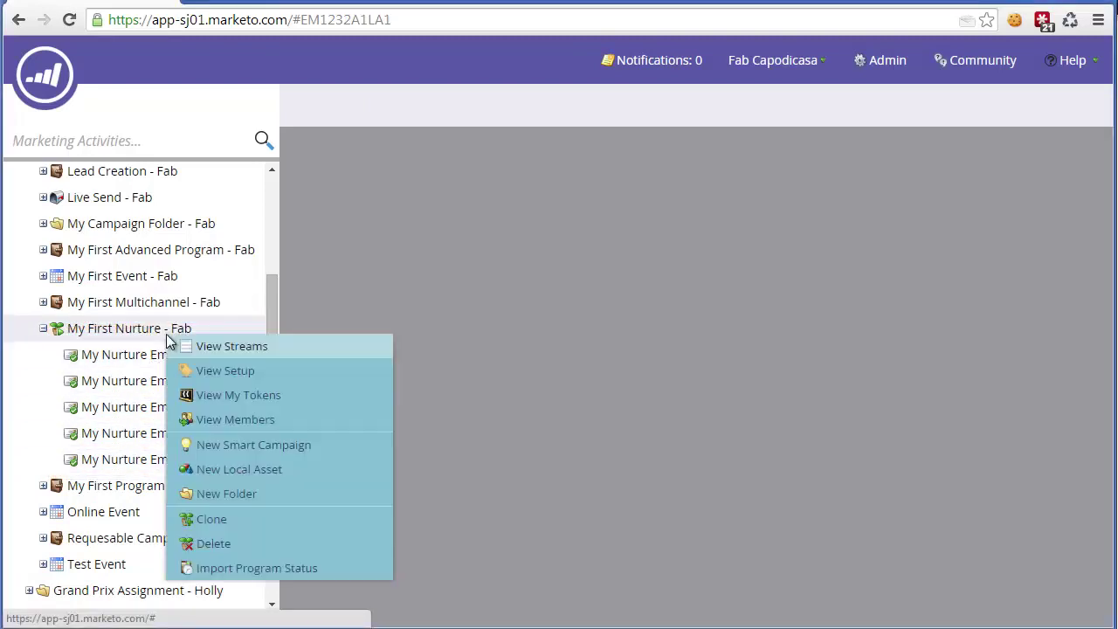
click(241, 470)
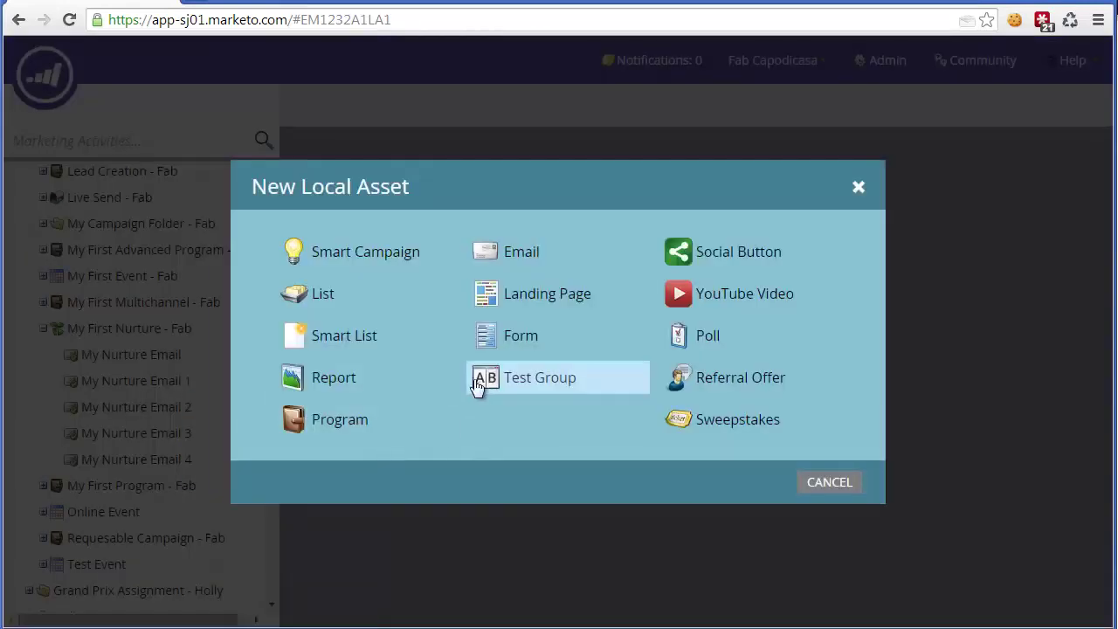
click(342, 419)
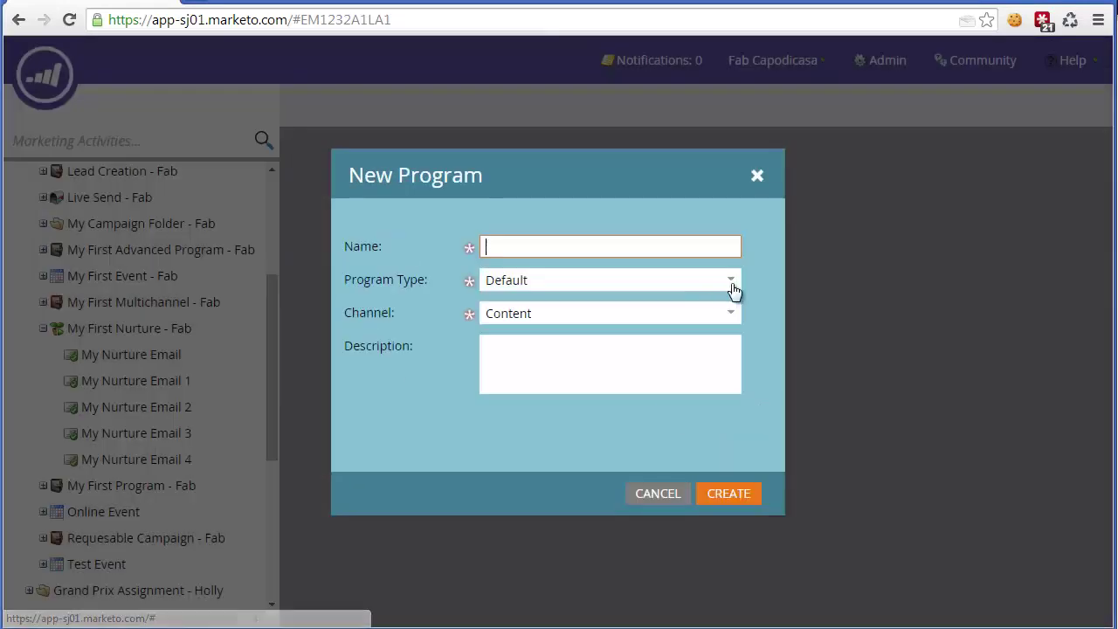
click(731, 282)
click(731, 282)
click(550, 253)
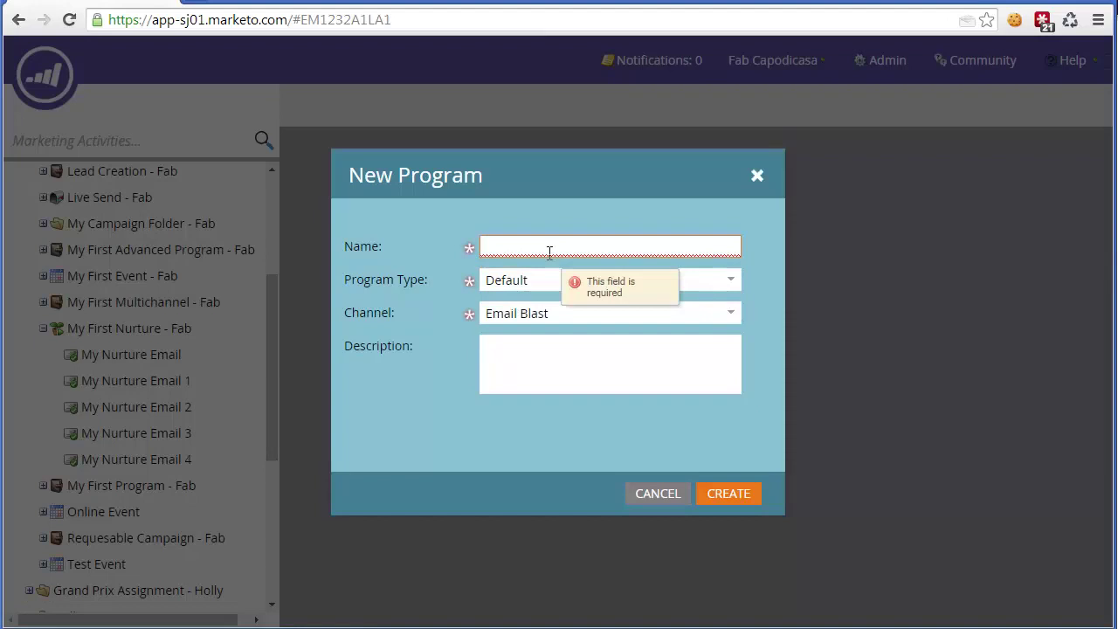
text(My Email Blast)
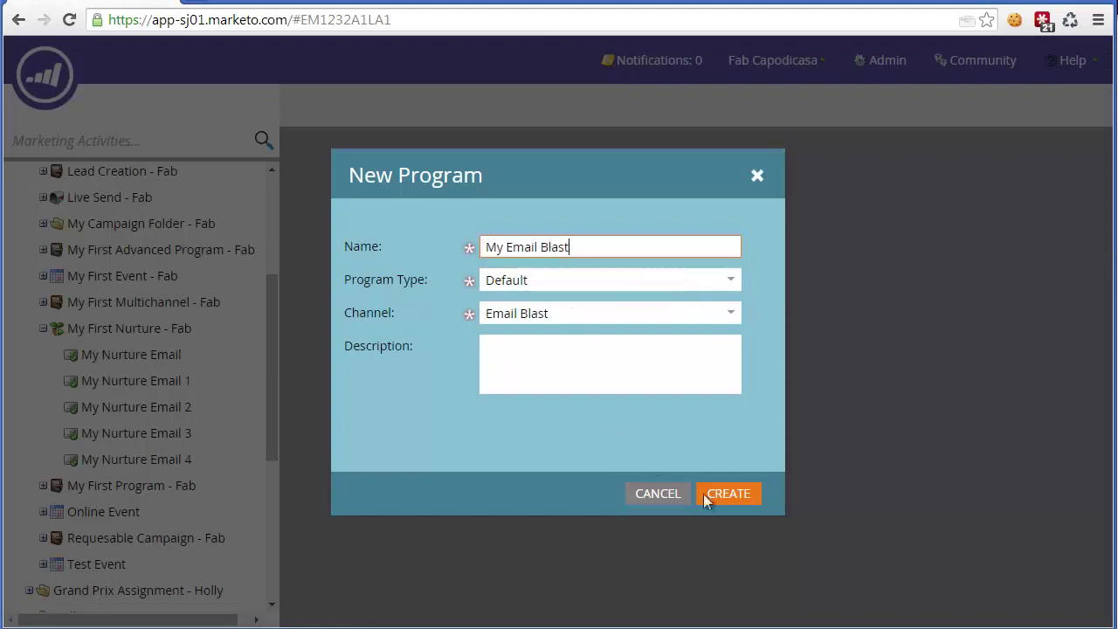
click(726, 494)
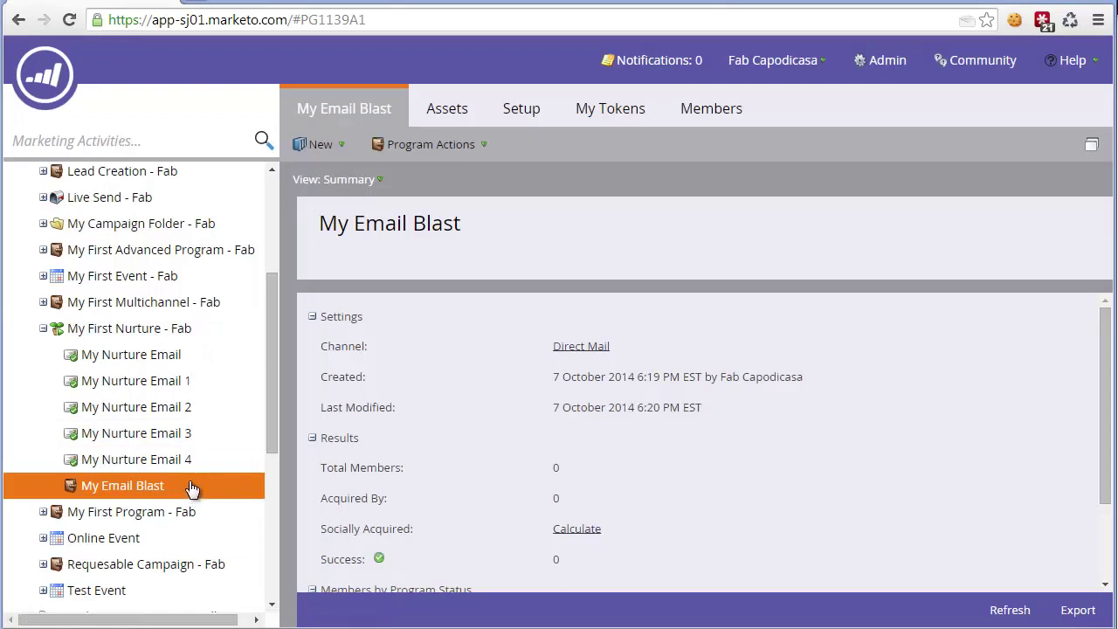
Rename the program's Stream 1 to Early Stage Nurture.
click(195, 337)
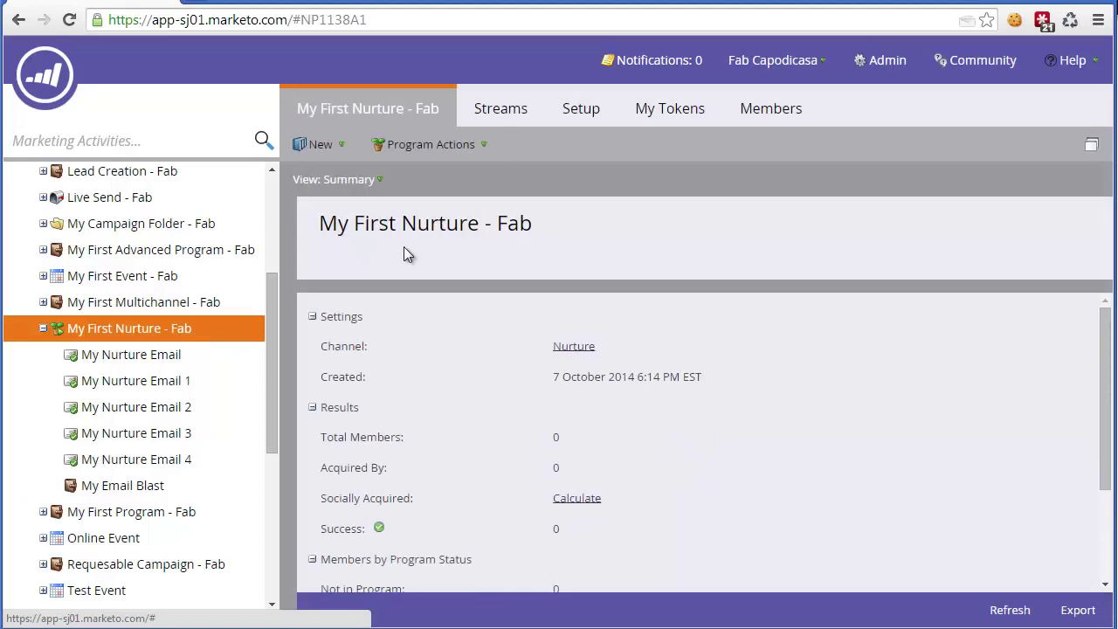
click(500, 110)
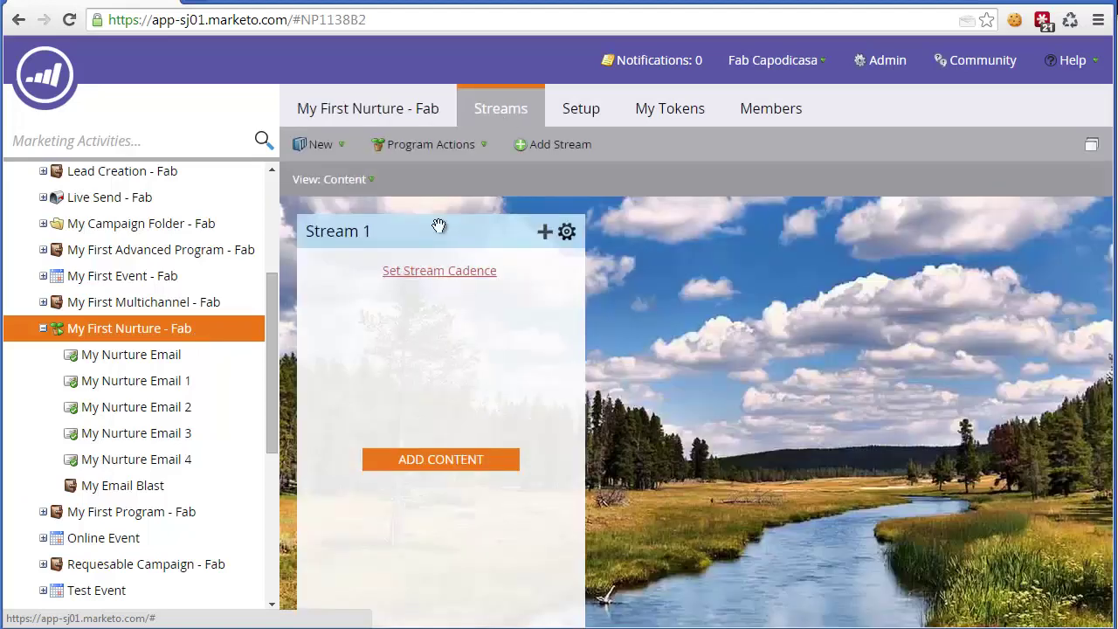
double_click(363, 232)
key(BackSpace)
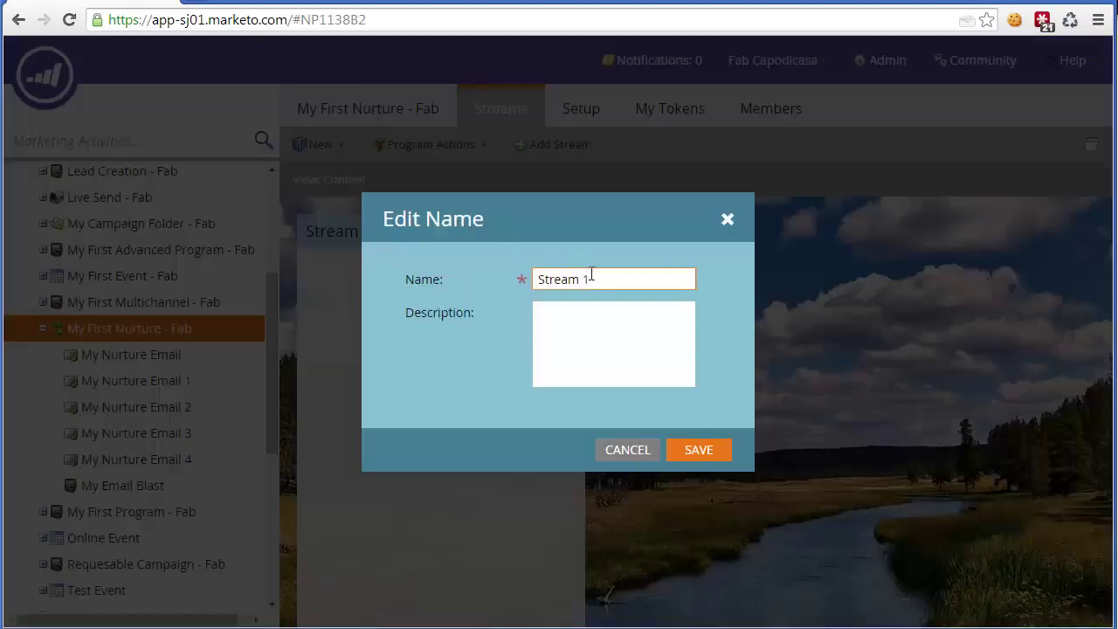
drag(587, 274, 424, 282)
text(Early Stage Nurture)
click(671, 451)
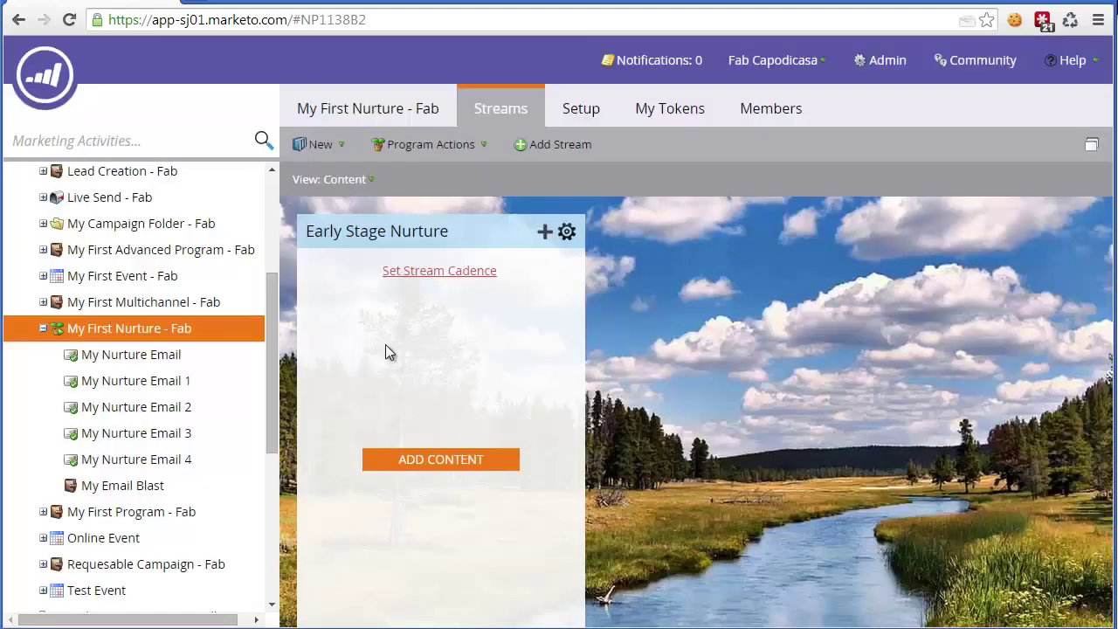
Set the stream to cast weekly from 8 October 2014, Mondays and Fridays at 3:30 PM EST.
click(442, 269)
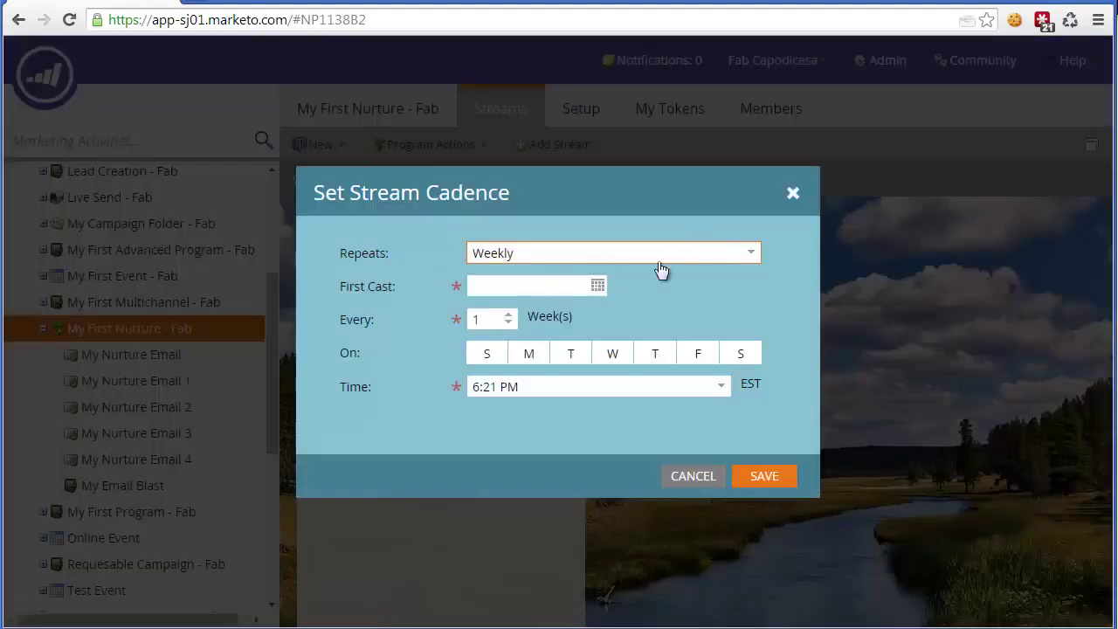
click(598, 288)
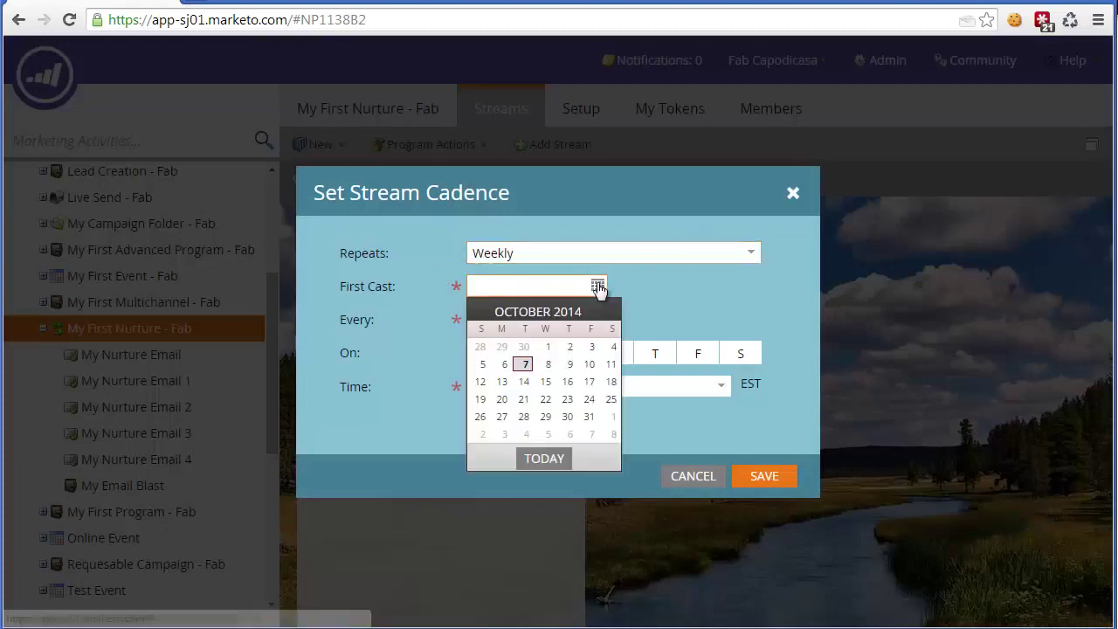
click(549, 365)
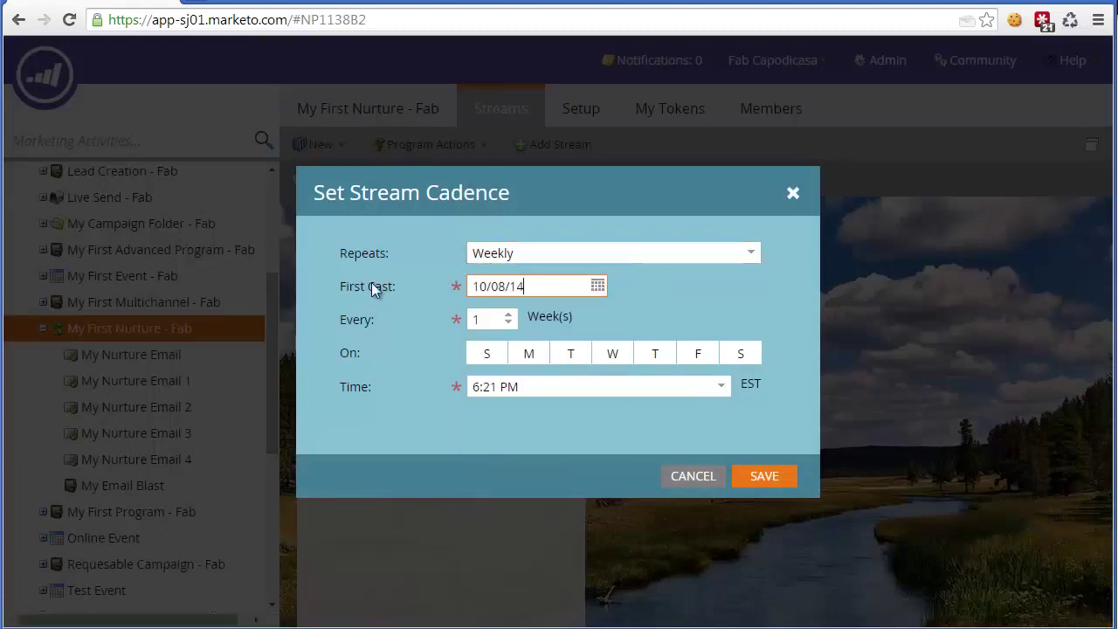
click(536, 367)
click(704, 357)
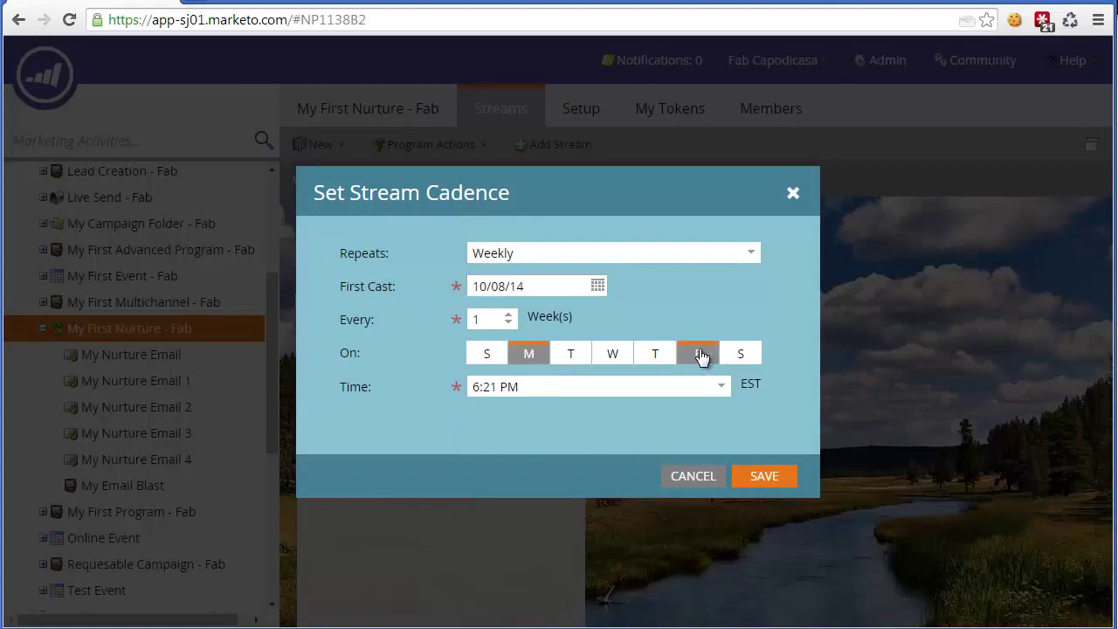
click(721, 395)
scroll(542, 252, down, 20)
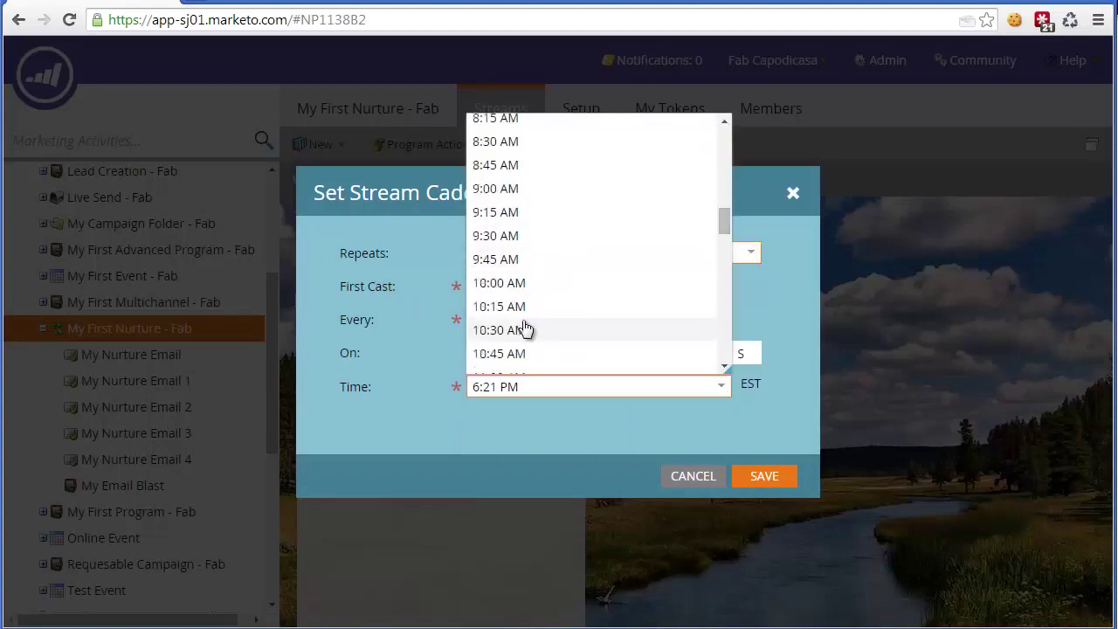
click(516, 194)
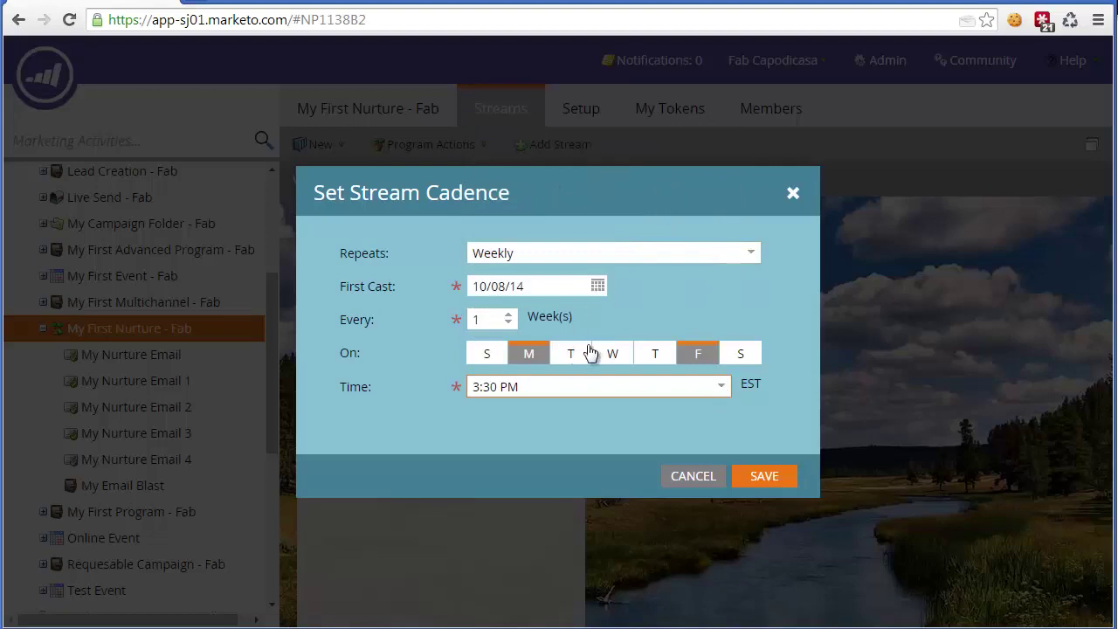
click(761, 477)
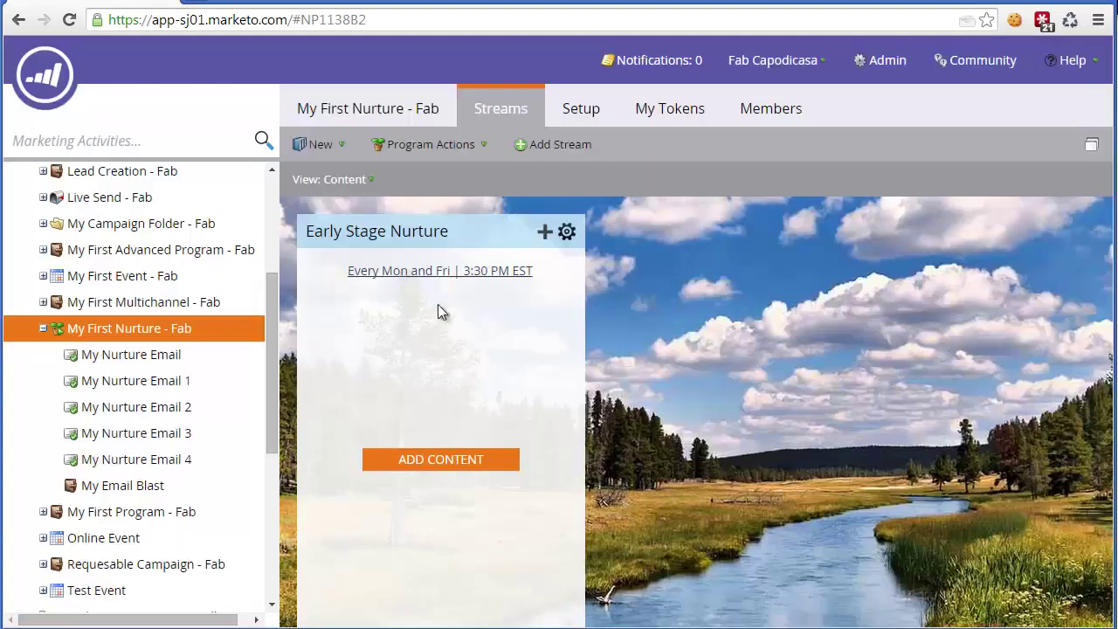
Add My Nurture Email, 2, 4 and 1 to Early Stage Nurture and activate Email 2.
mouse_move(471, 278)
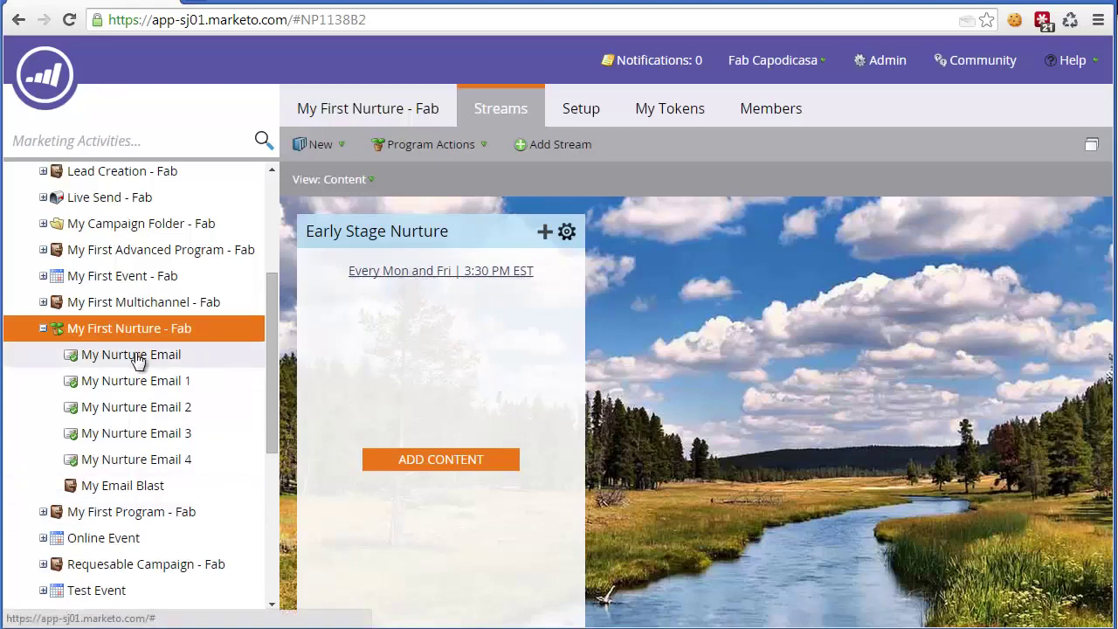
drag(138, 360, 402, 327)
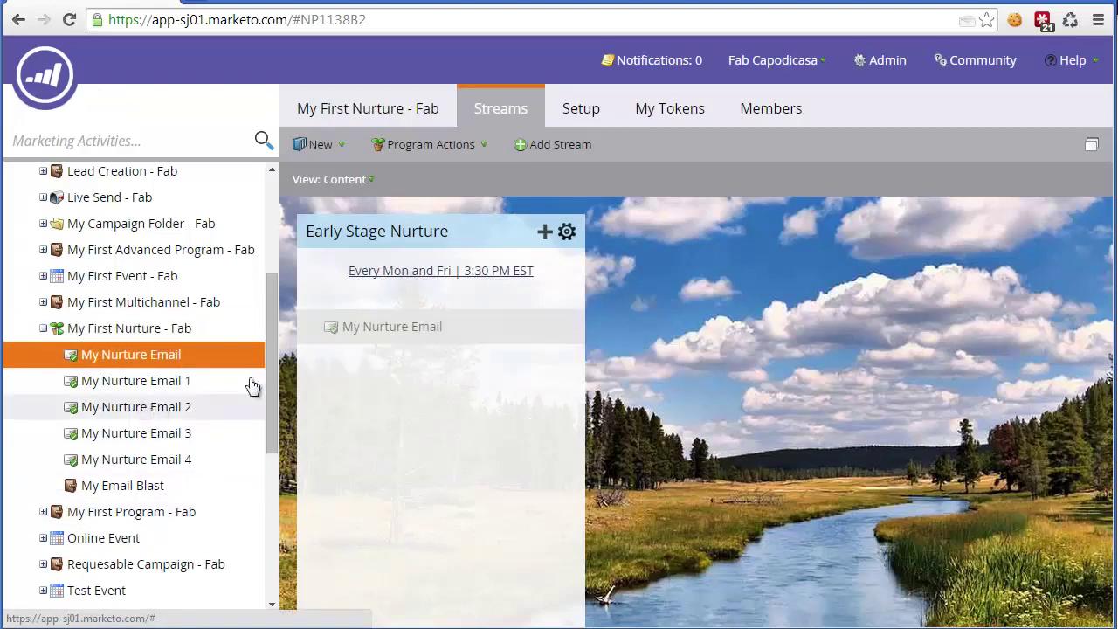
drag(175, 407, 376, 321)
drag(135, 459, 393, 398)
drag(136, 380, 393, 432)
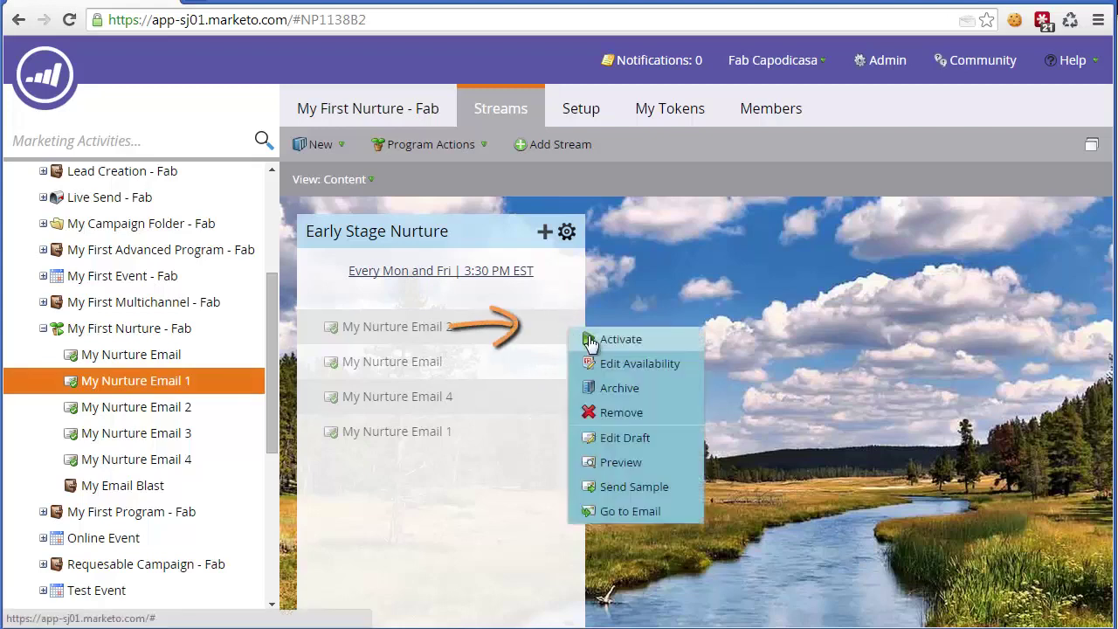
click(590, 338)
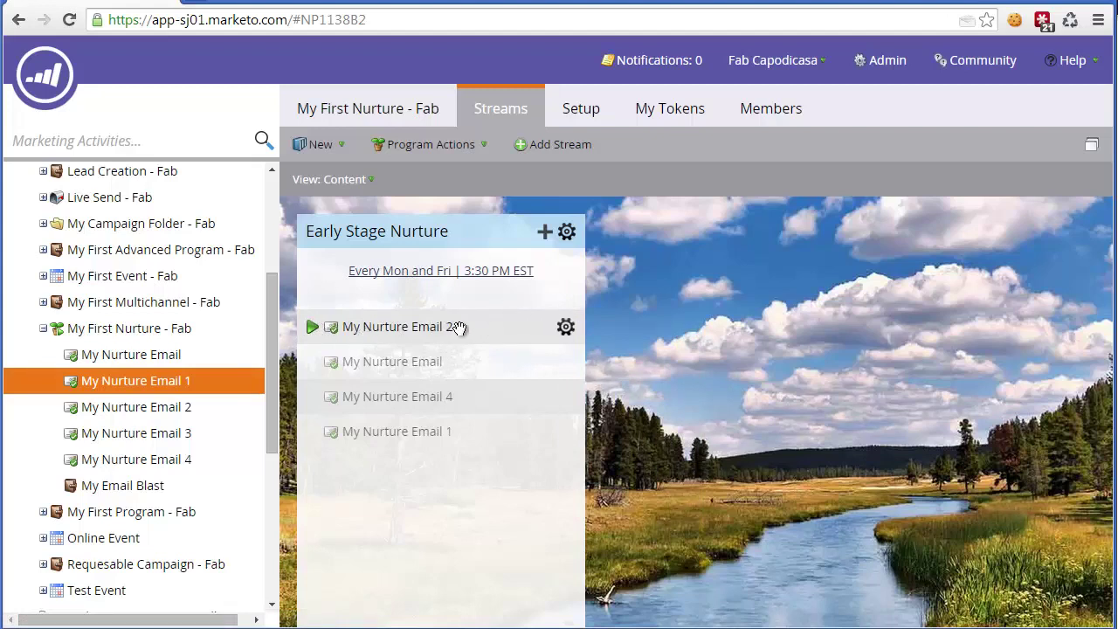
Rearrange the order of the four emails within the Early Stage Nurture stream.
drag(449, 370, 451, 327)
drag(449, 399, 456, 332)
drag(432, 429, 463, 327)
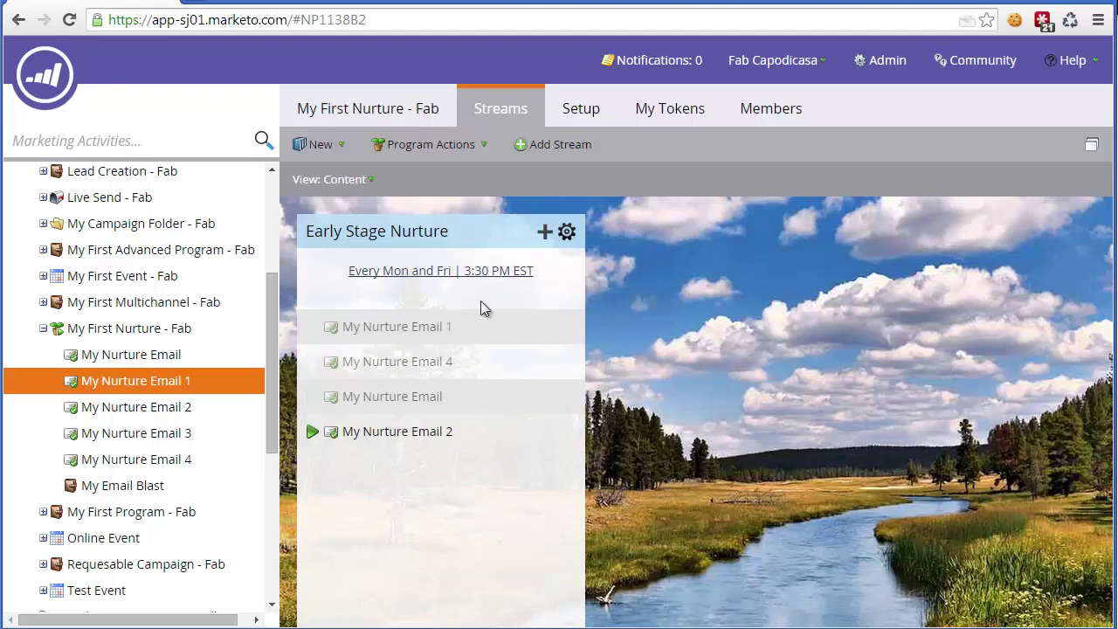
drag(419, 395, 424, 359)
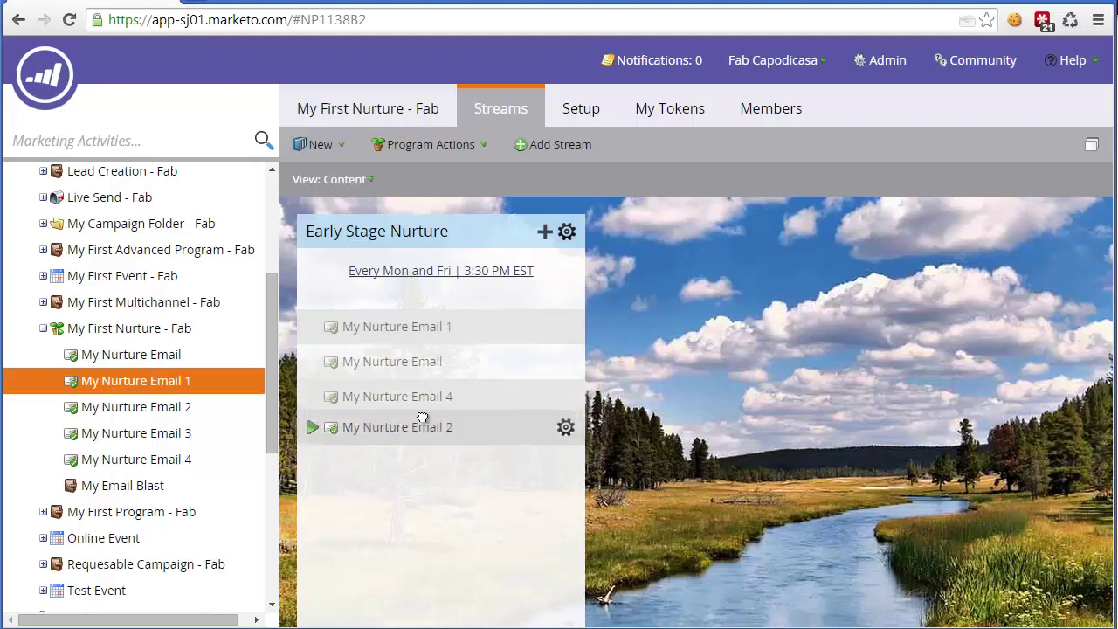
drag(422, 418, 424, 387)
Activate My Nurture Email 1, My Nurture Email and My Nurture Email 4 in the stream.
click(568, 327)
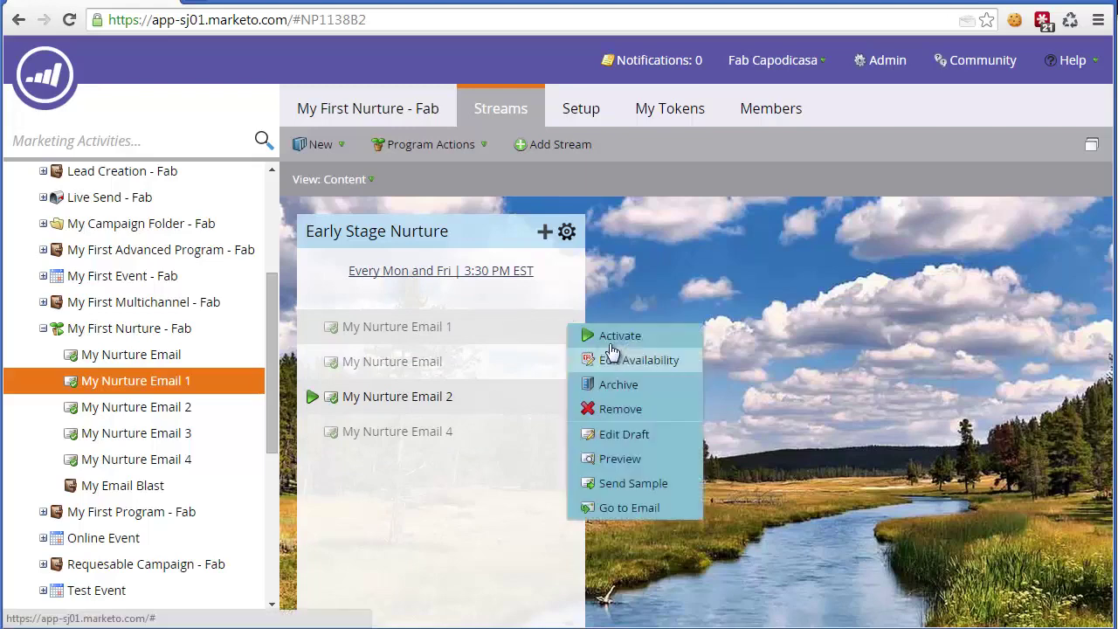
click(609, 337)
click(567, 361)
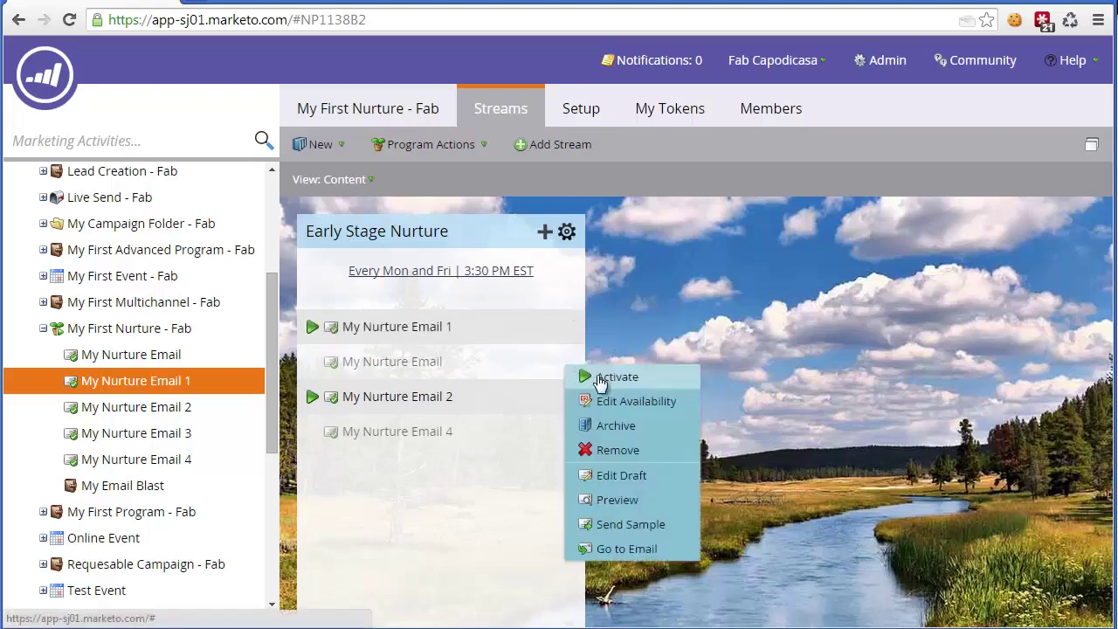
click(599, 382)
click(566, 431)
click(603, 444)
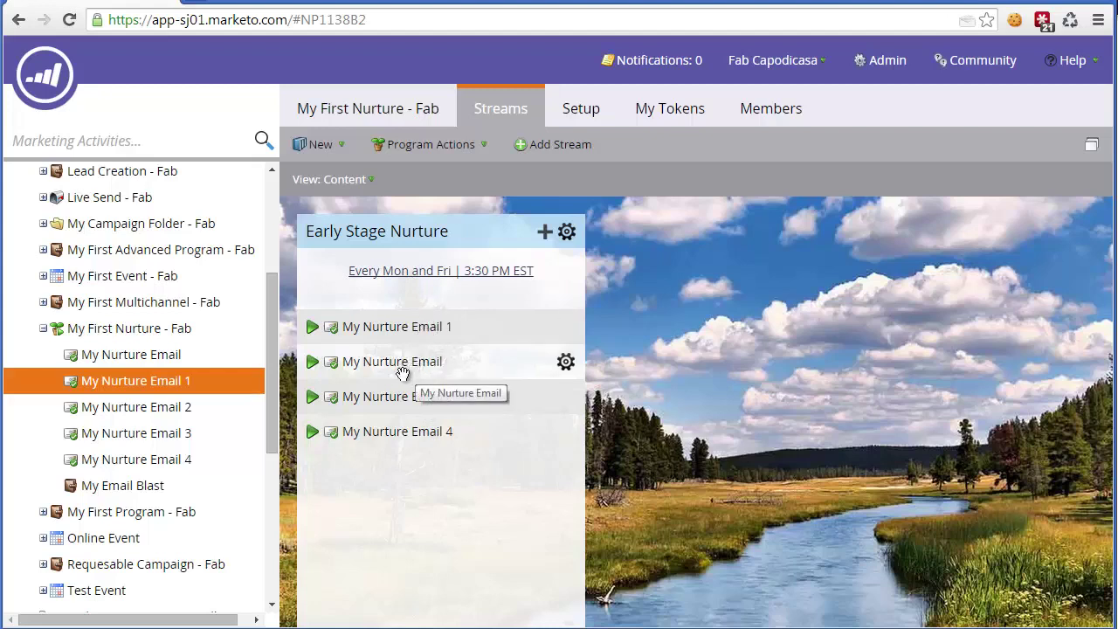
Reorder the stream to My Nurture Email, Email 1, Email 4, then Email 2.
drag(384, 430, 406, 321)
drag(399, 367, 399, 327)
drag(402, 403, 410, 335)
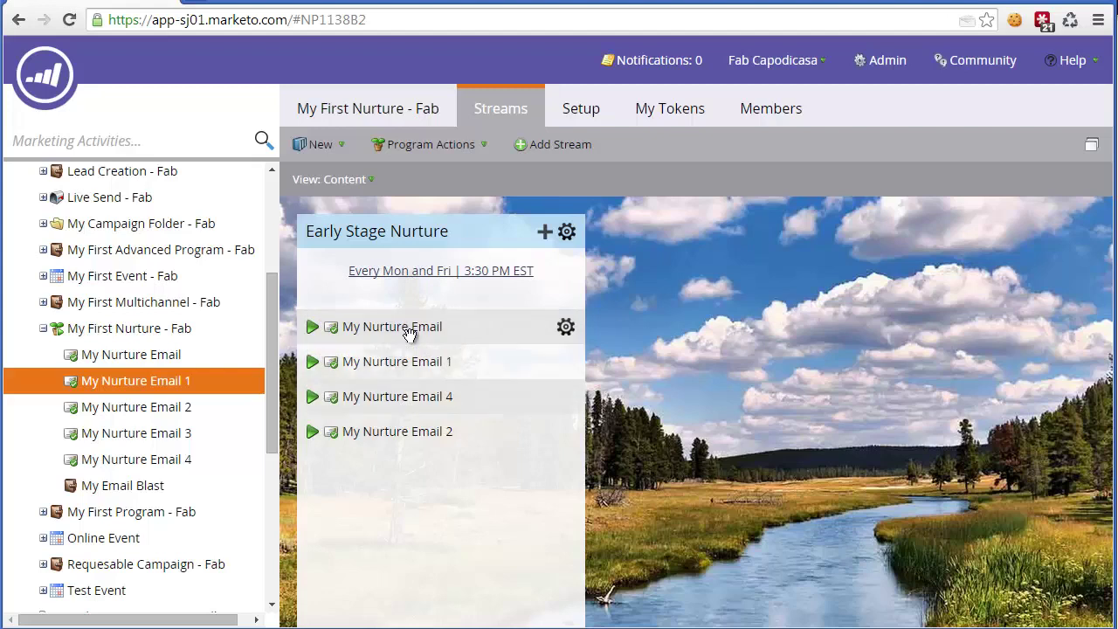
Add Stream 2 as Late Stage Nurture holding My Nurture Email 3 and My Nurture Email 1.
click(548, 146)
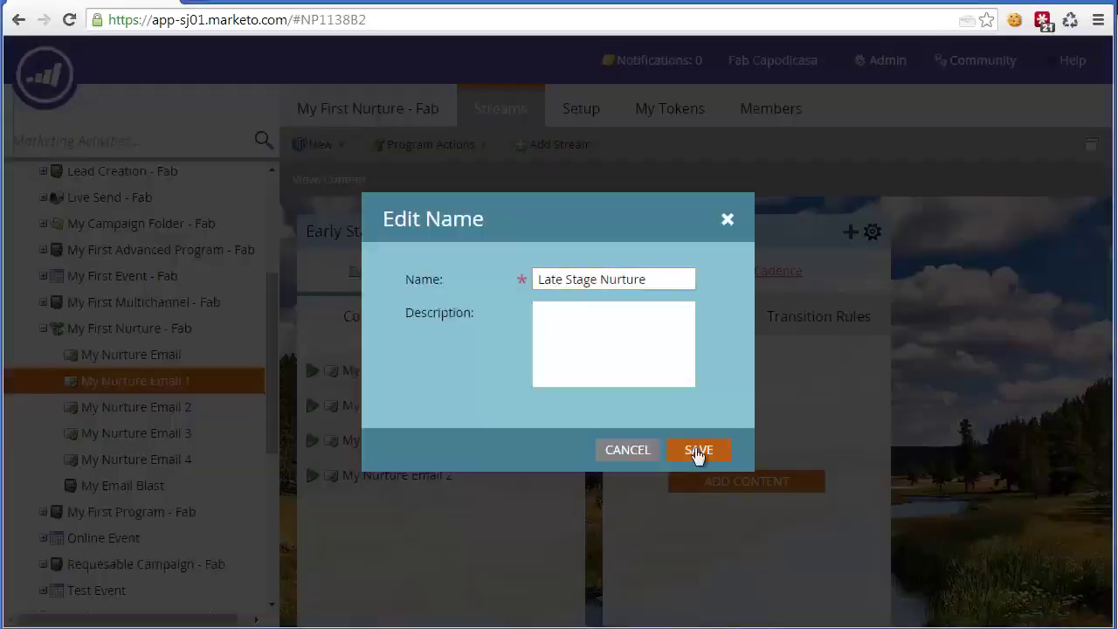
click(699, 449)
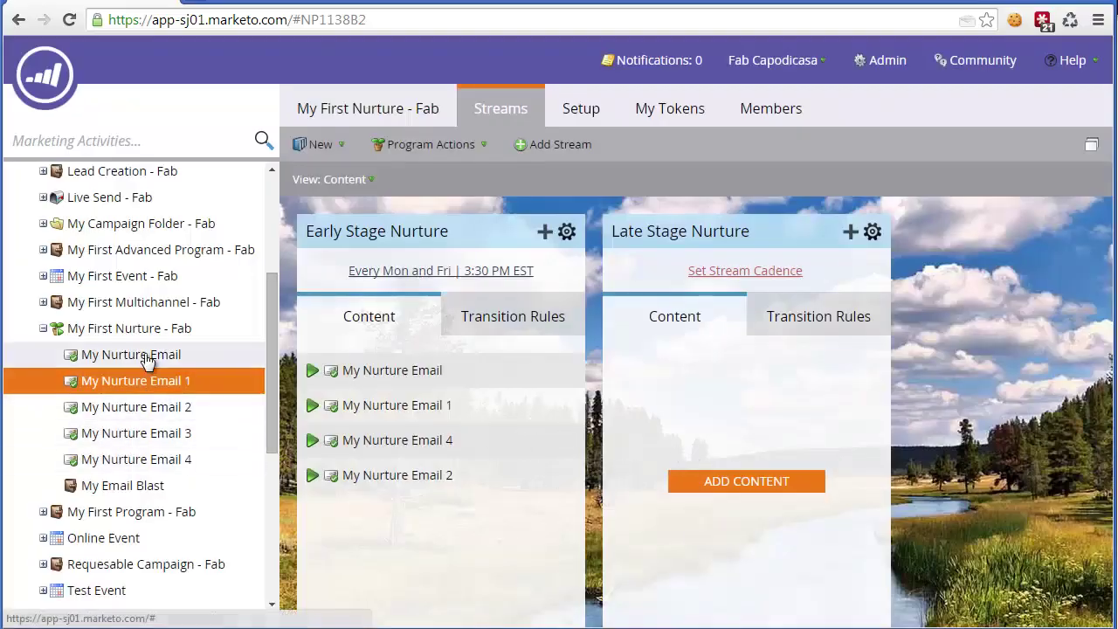
drag(131, 436, 664, 367)
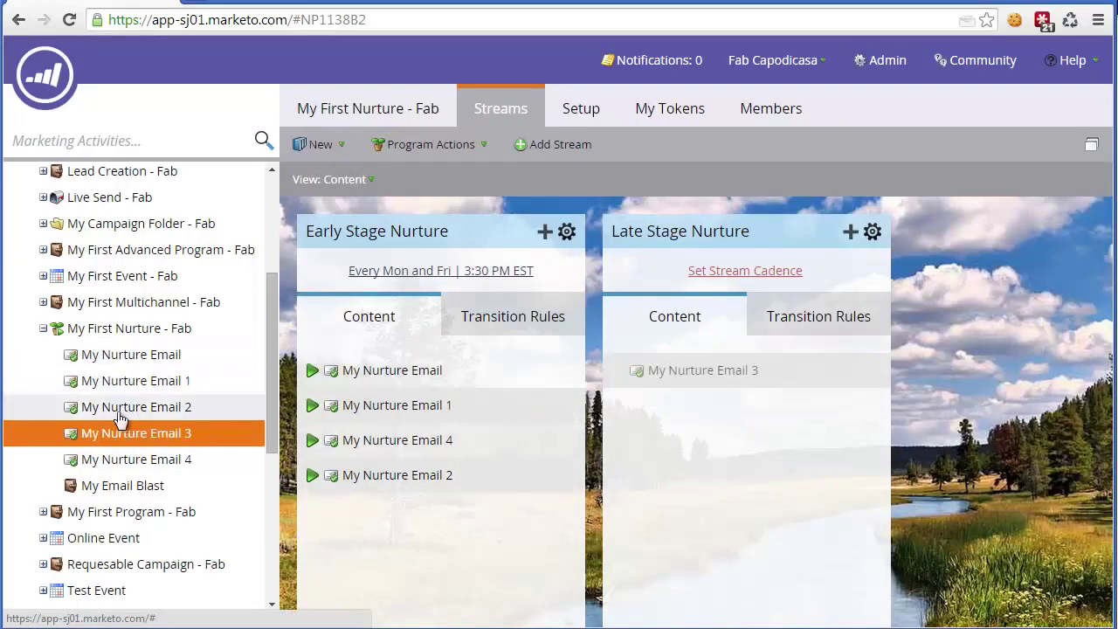
drag(155, 396, 656, 407)
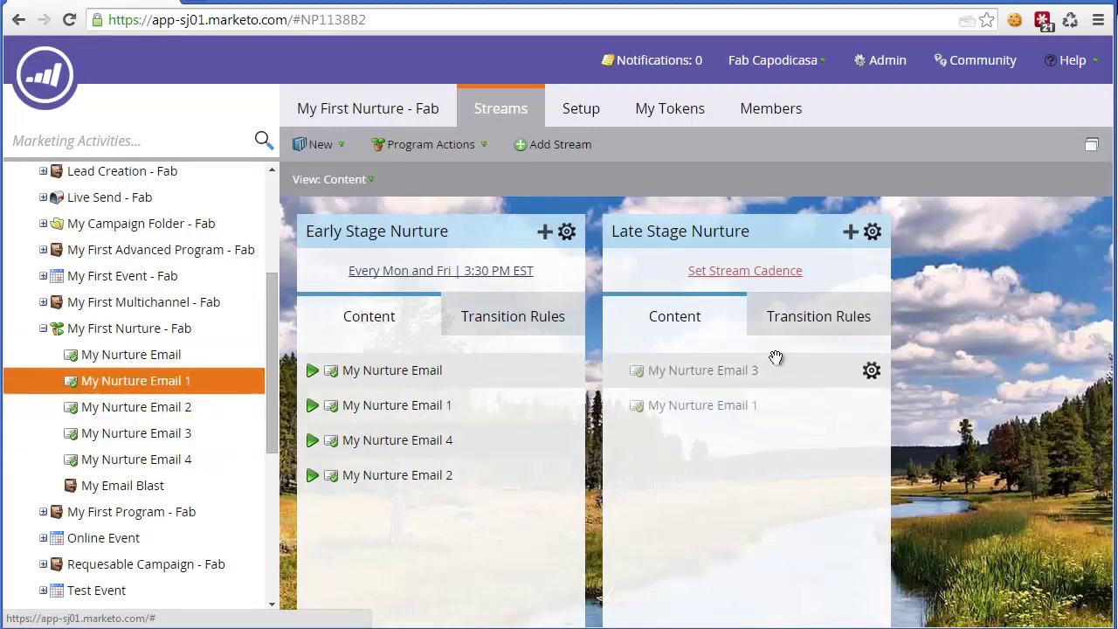
Set Late Stage Nurture's cadence to repeat monthly with first cast 10/08/14.
click(741, 270)
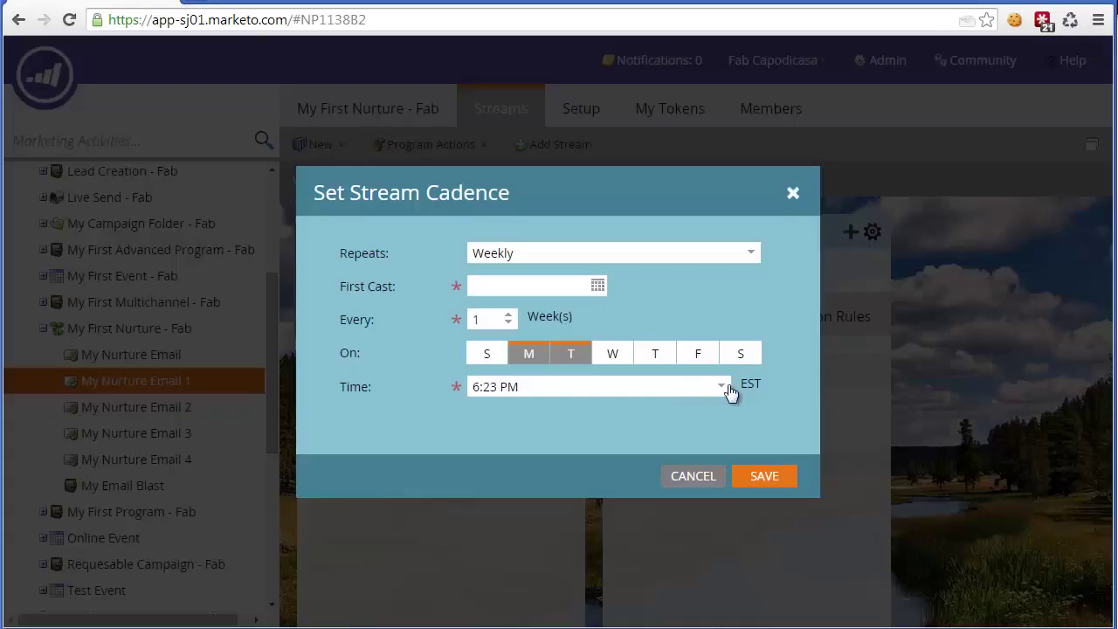
click(751, 253)
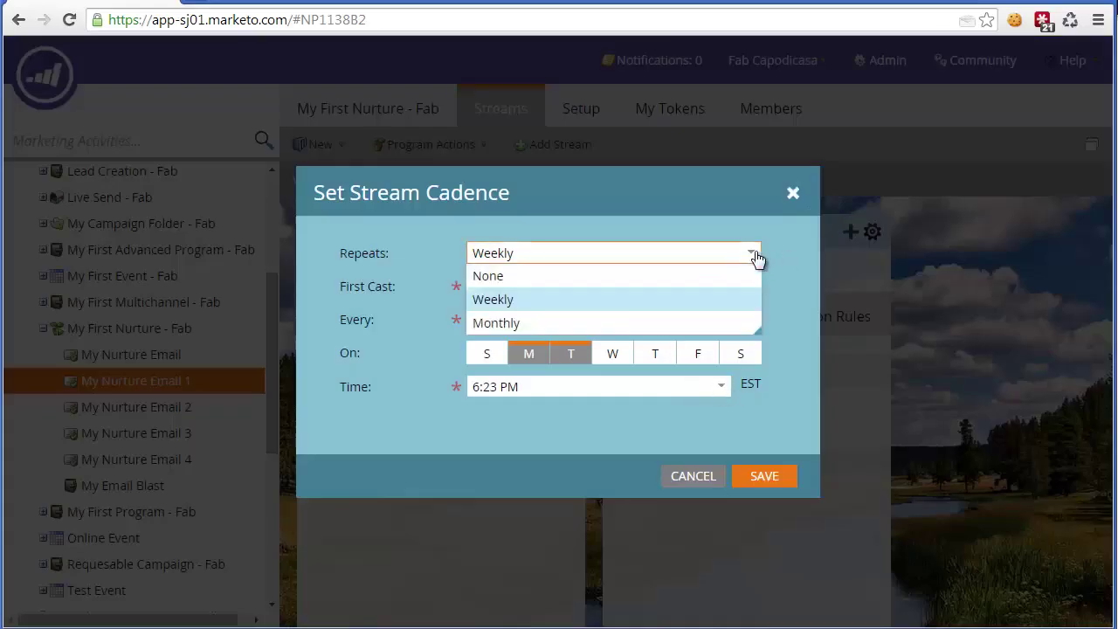
click(612, 321)
click(604, 291)
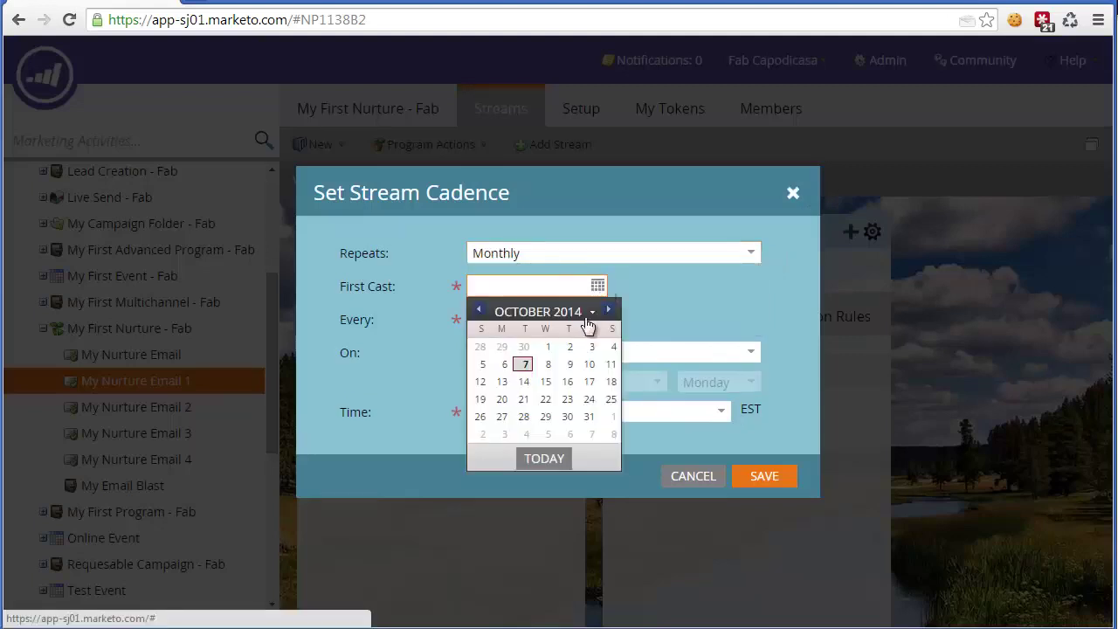
click(542, 366)
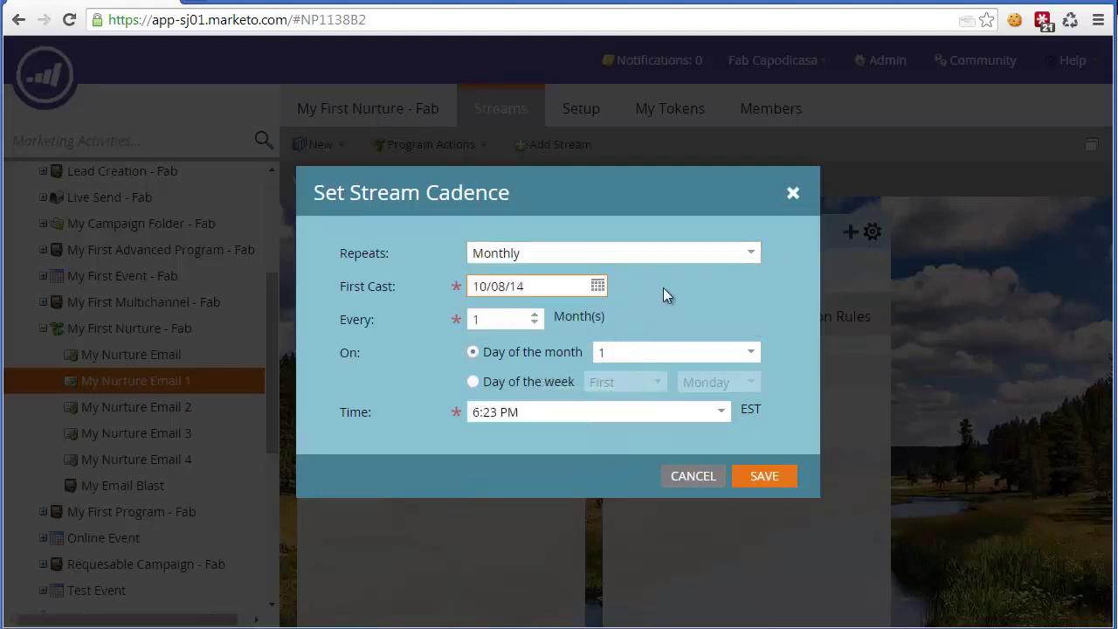
Schedule the casts for the second Wednesday of each month at 6:23 PM EST.
click(715, 358)
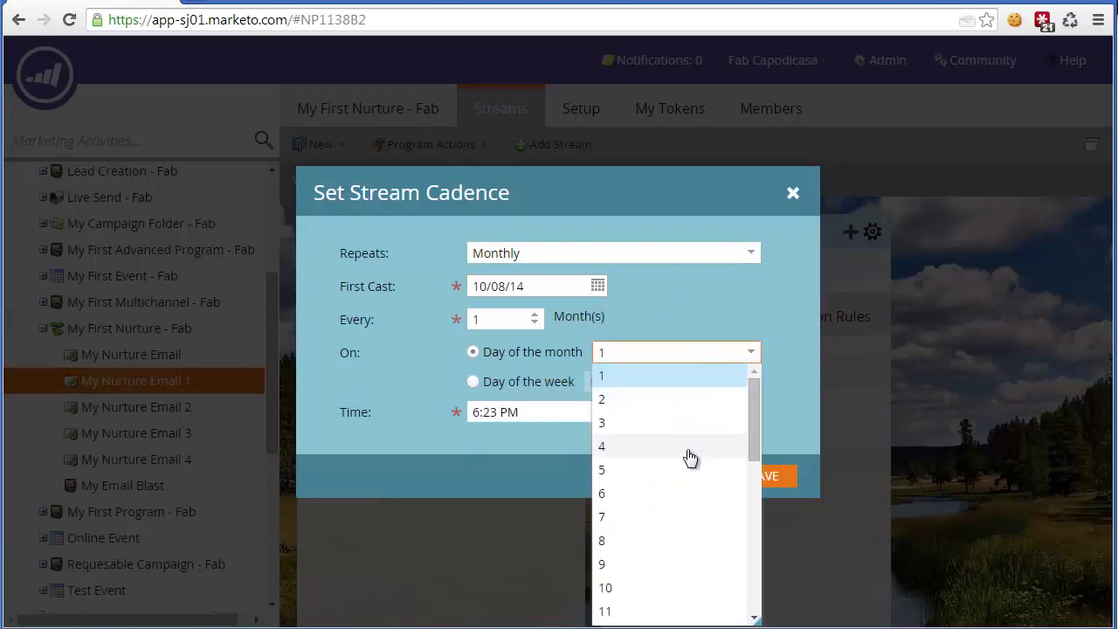
drag(749, 419, 758, 515)
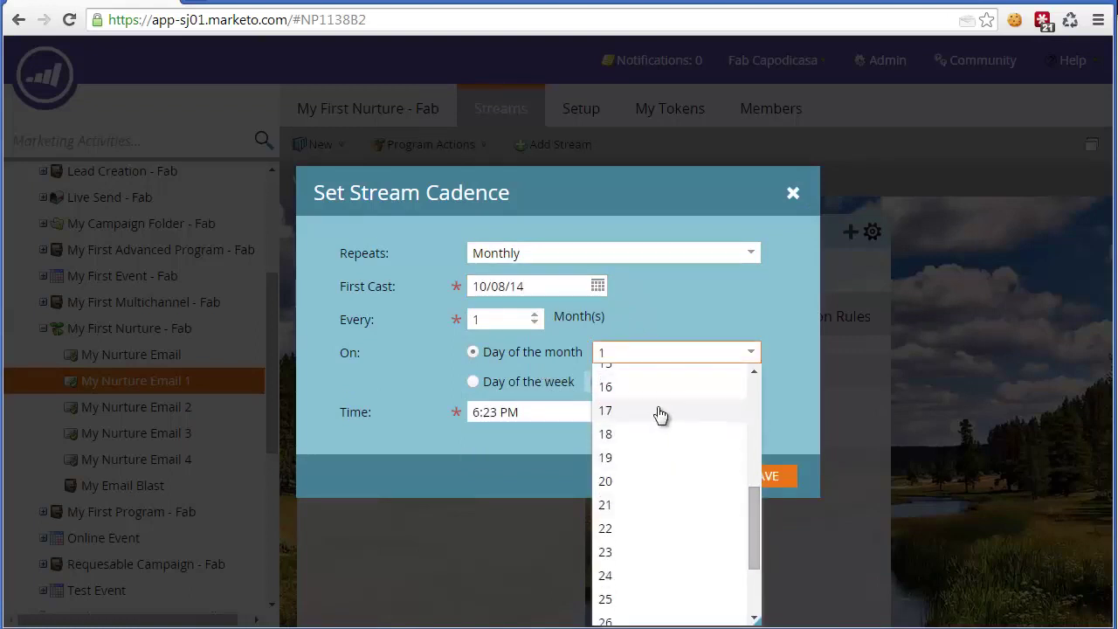
scroll(643, 425, up, 2)
click(641, 446)
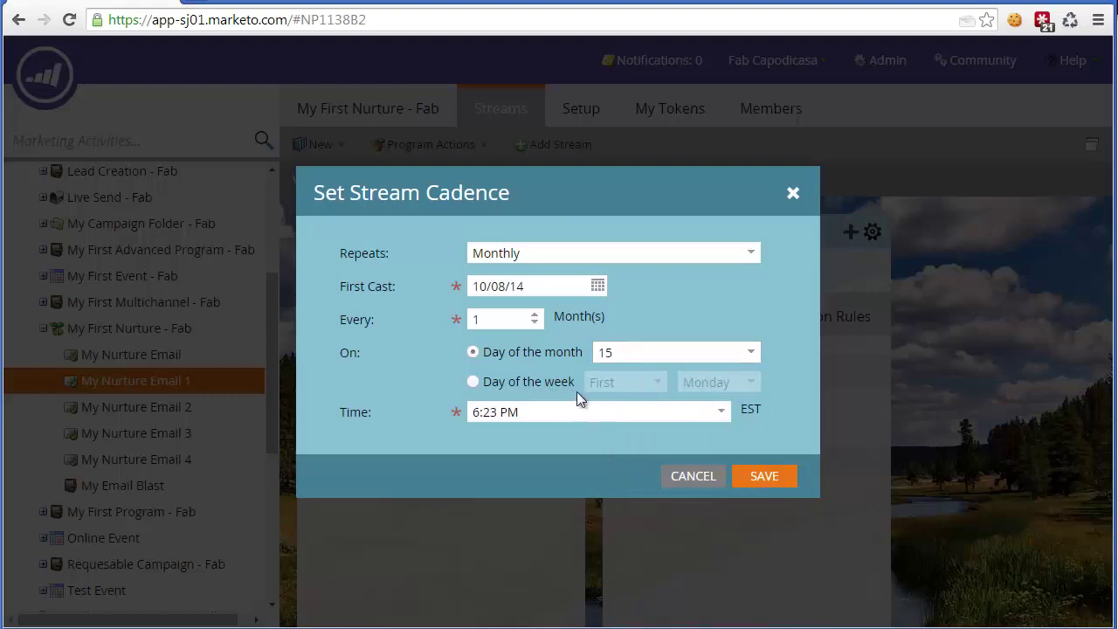
click(532, 384)
click(659, 383)
click(654, 436)
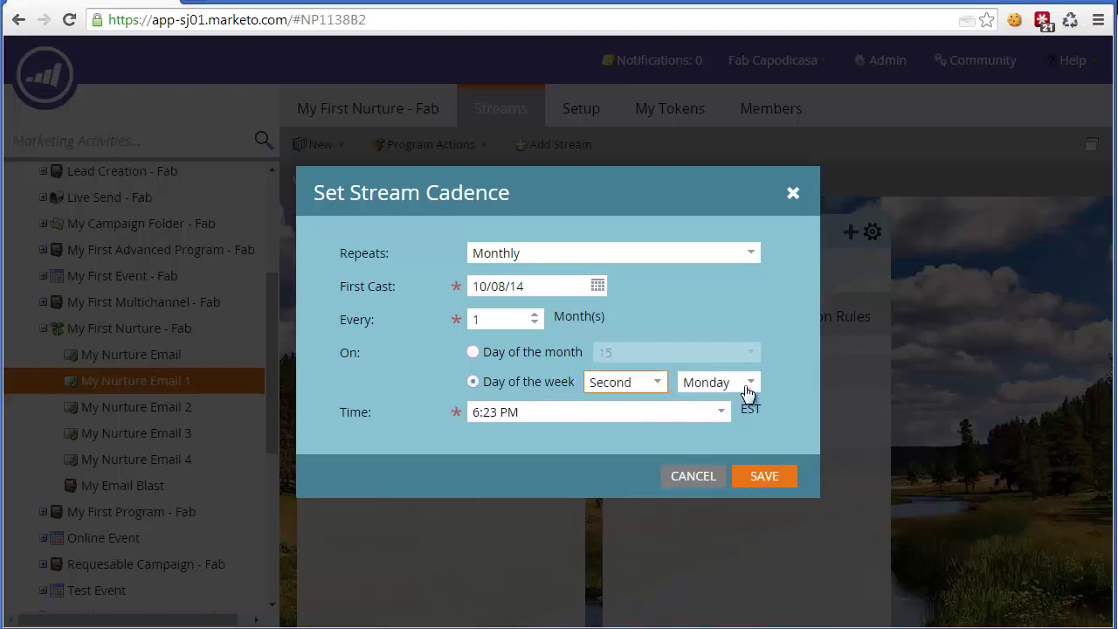
click(746, 388)
click(719, 474)
click(763, 476)
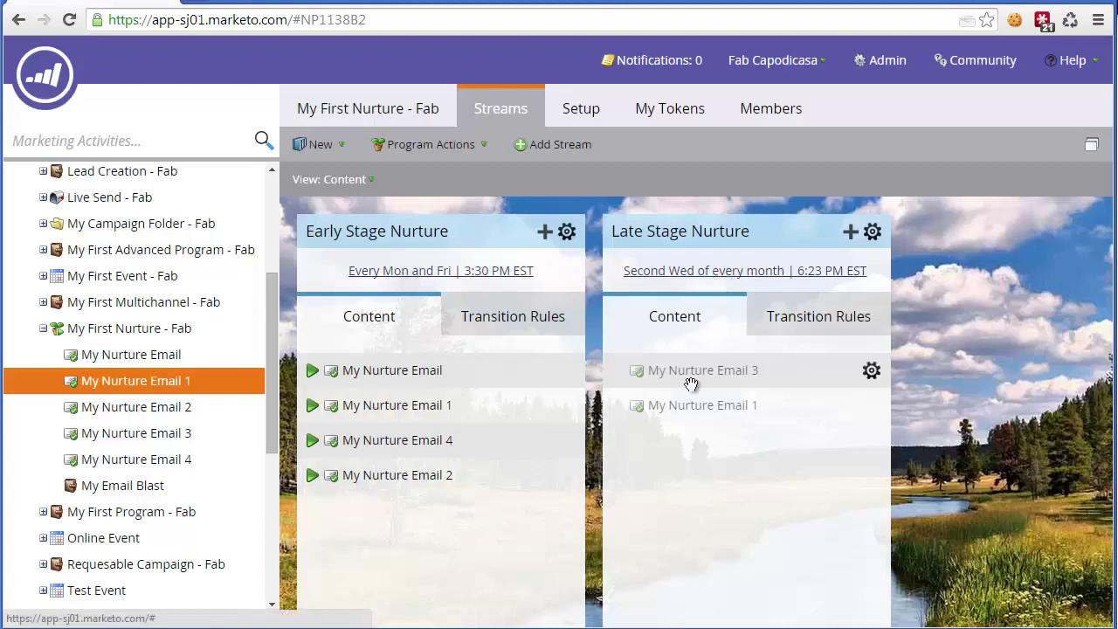
Activate My Nurture Email 3 and My Nurture Email 1 in the Late Stage Nurture stream.
click(875, 380)
click(876, 385)
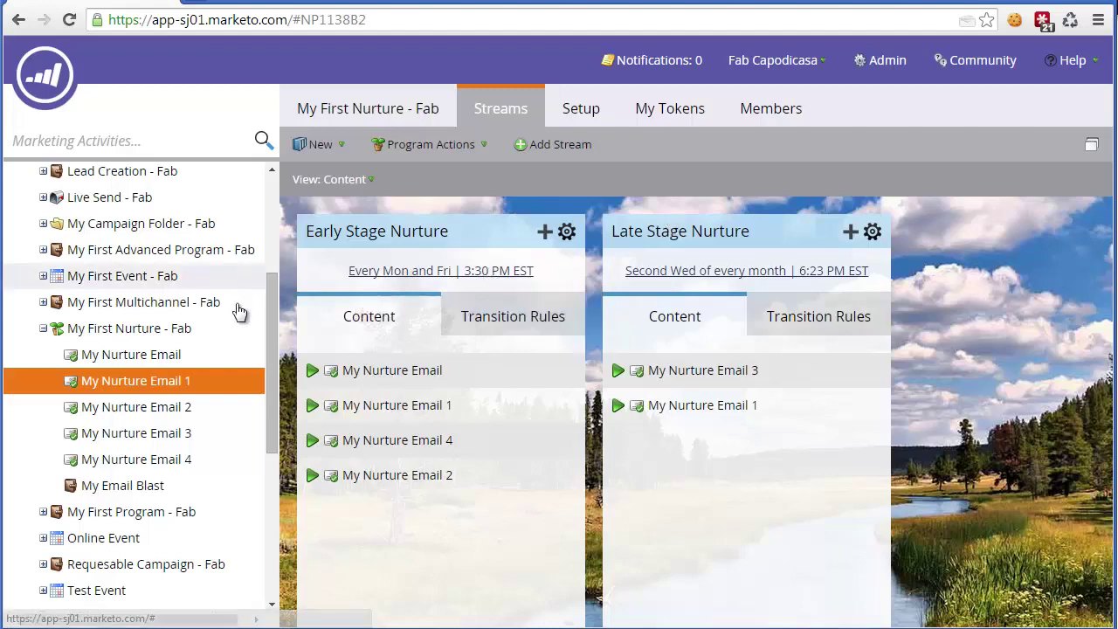
Reorder Late Stage Nurture content so My Nurture Email 1 sits above My Nurture Email 3.
mouse_move(483, 369)
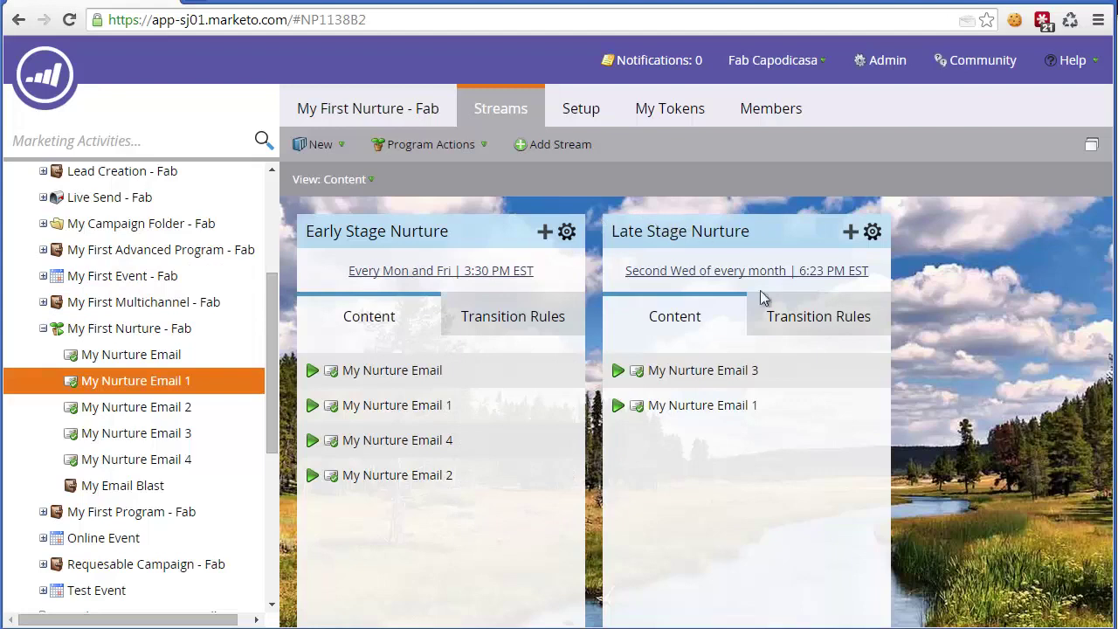
mouse_move(701, 279)
drag(686, 403, 712, 362)
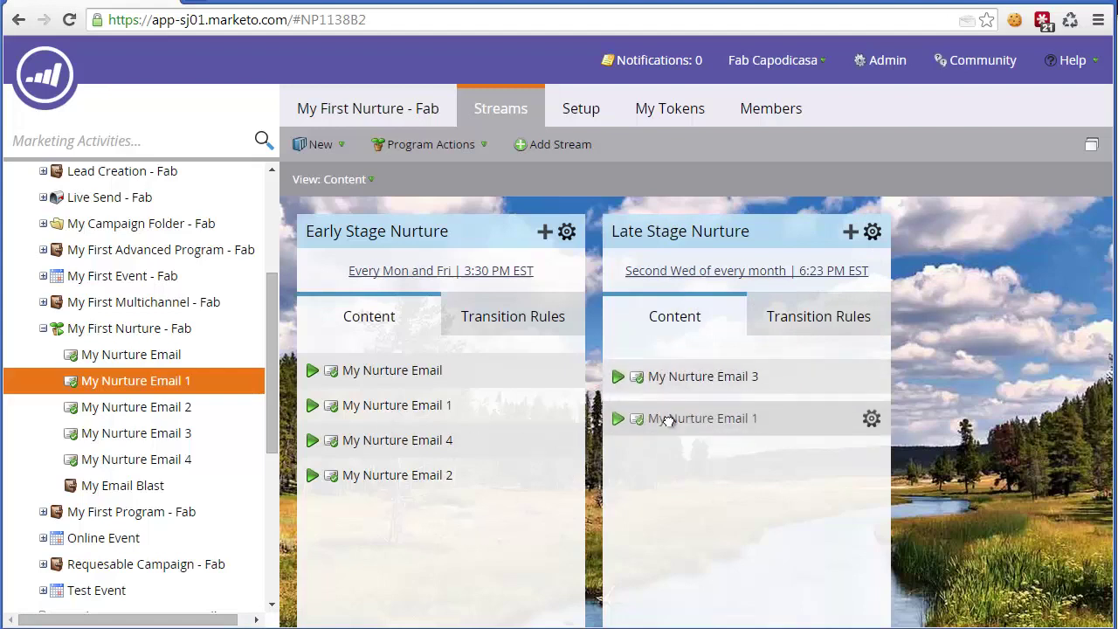